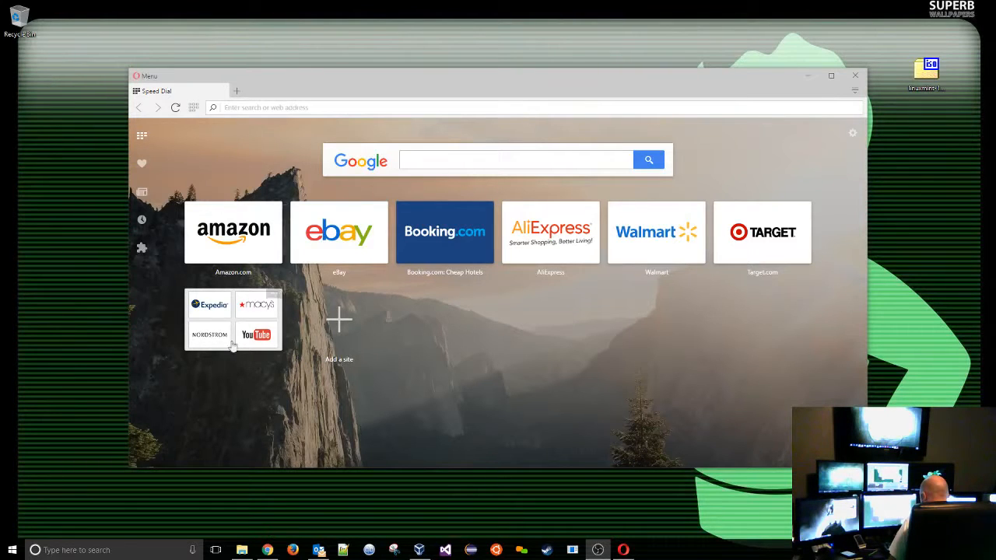
Step: Search the web for VirtualBox and open the Downloads page on virtualbox.org
click(242, 110)
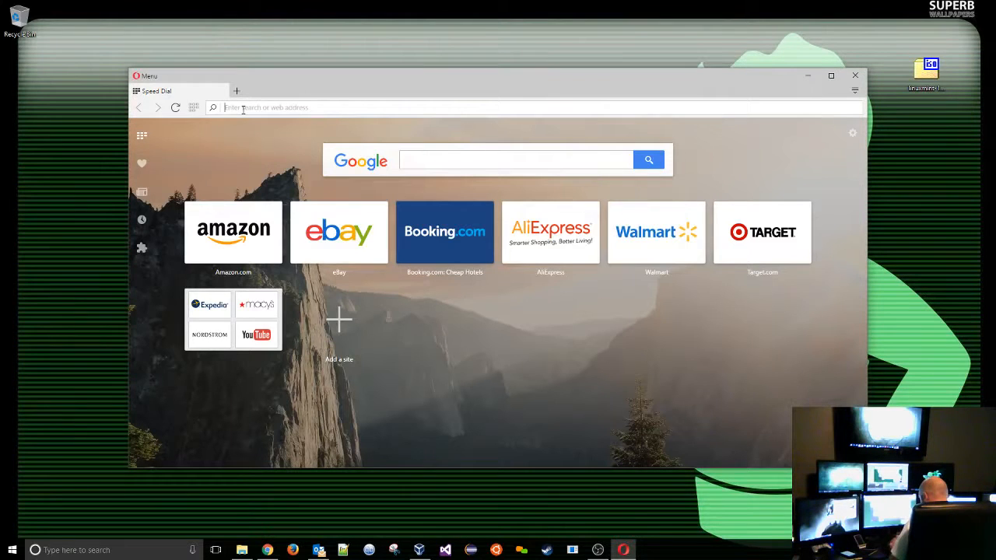
text(vitualbo)
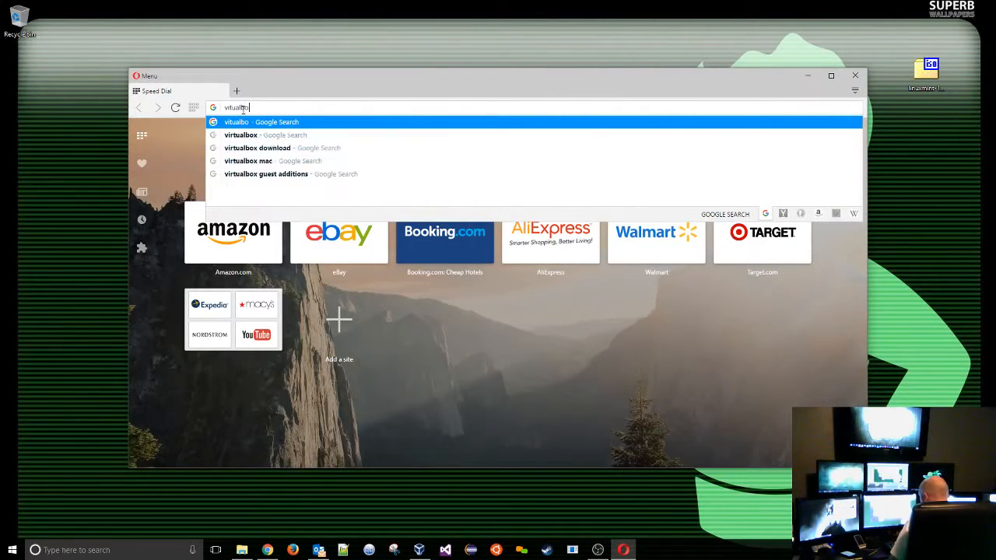
text(x)
click(253, 122)
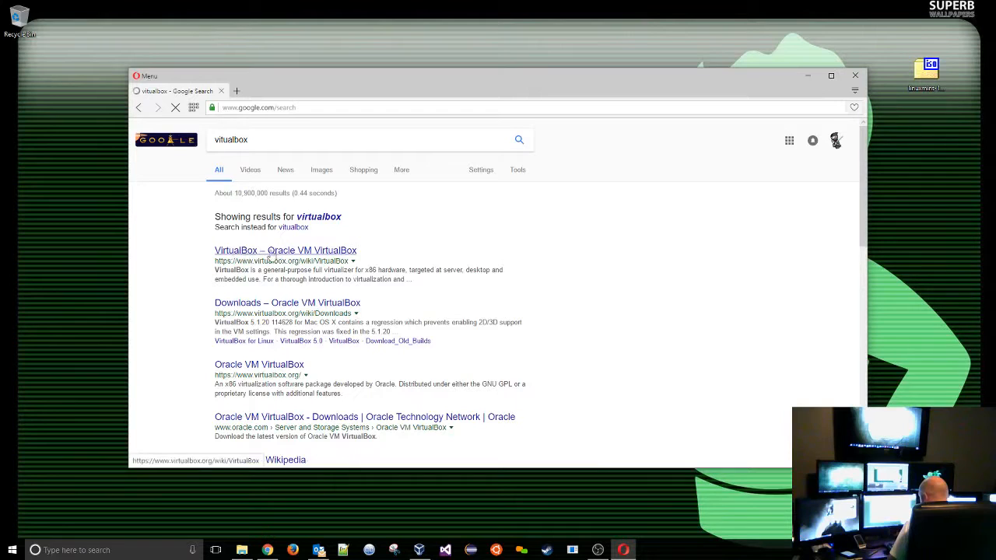
click(262, 305)
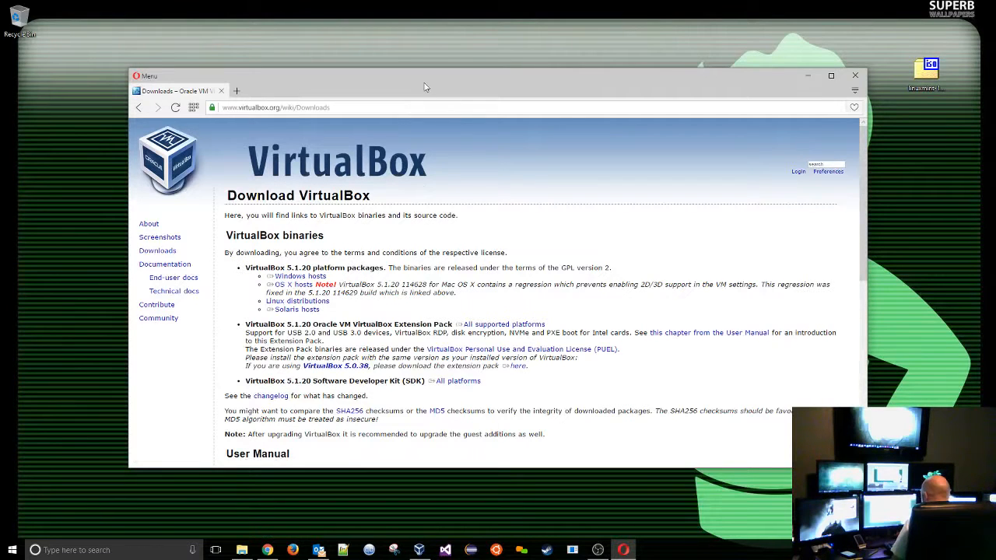
Step: Enlarge the browser window, request the VirtualBox 5.1.20 Windows hosts installer without saving it, and close the browser
drag(425, 87, 357, 49)
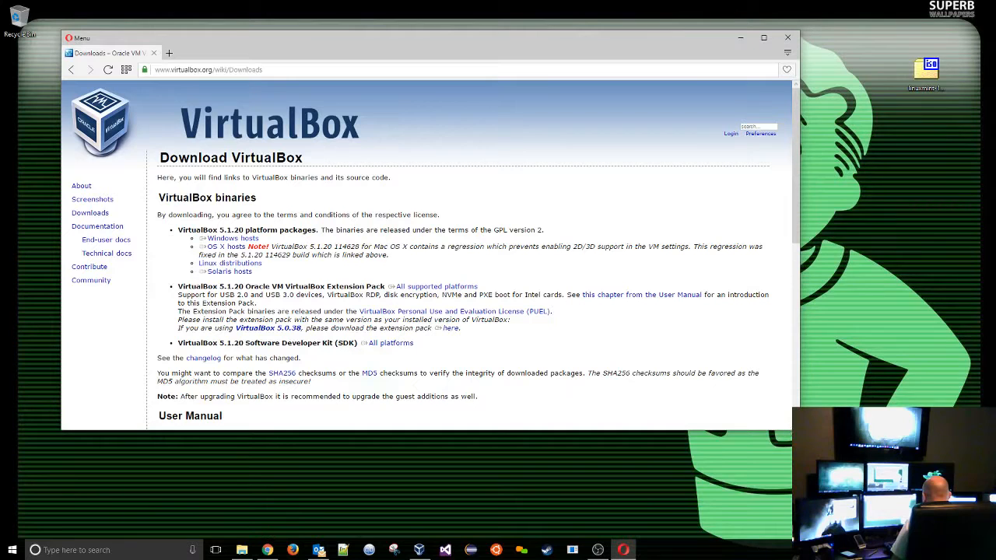
drag(792, 429, 938, 513)
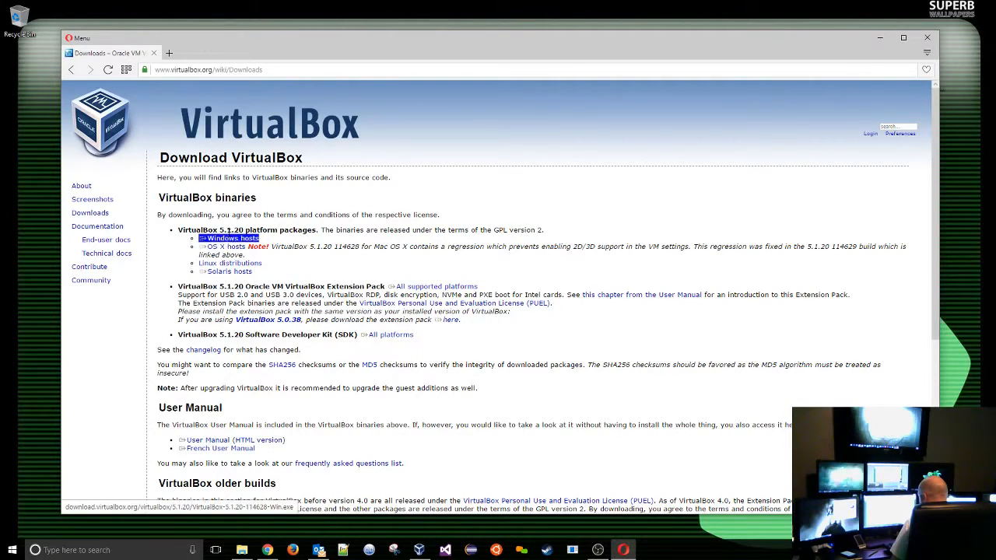
click(233, 242)
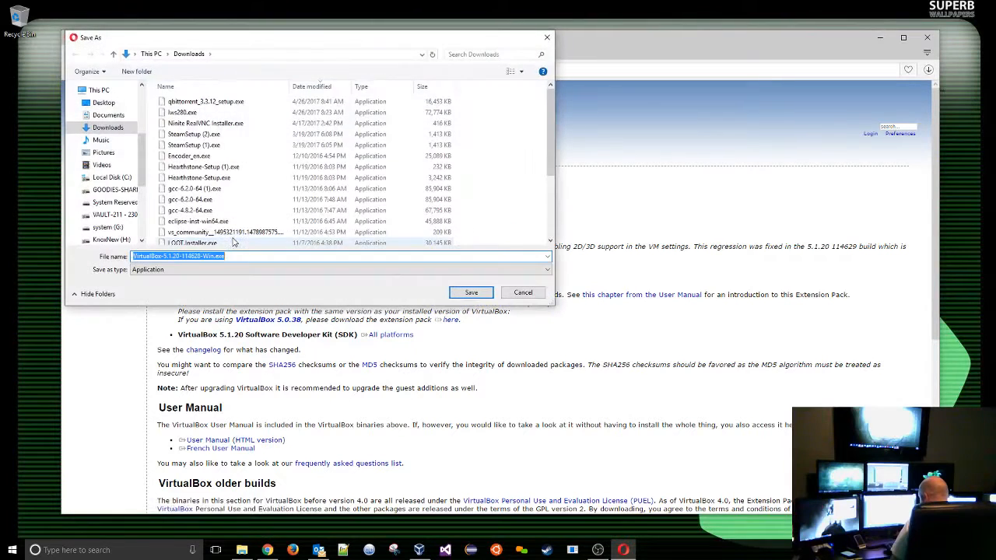
click(532, 292)
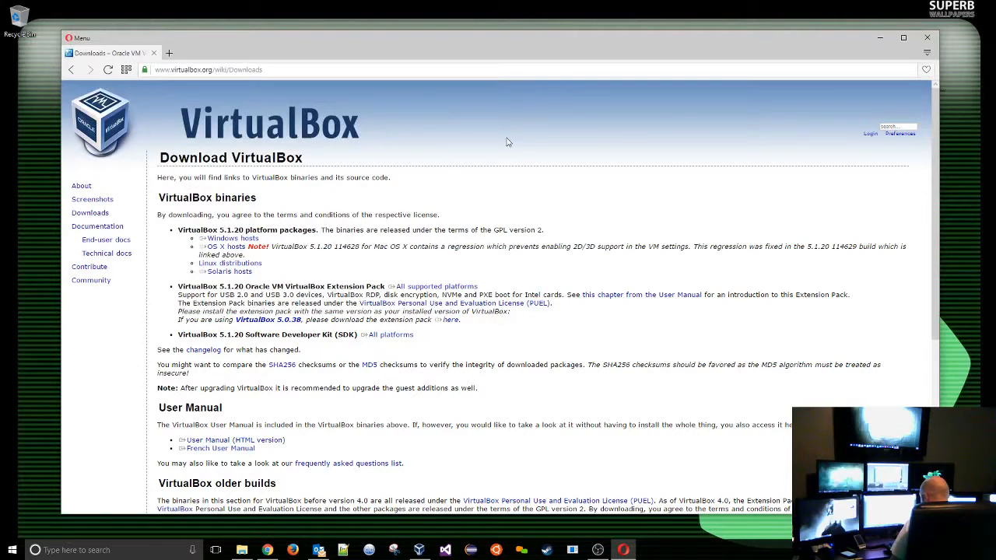
click(926, 38)
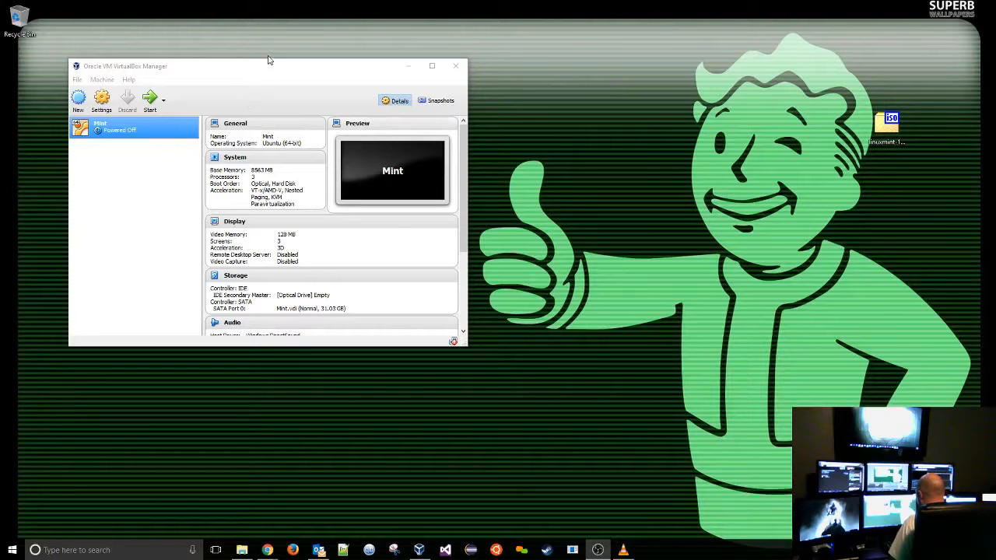
drag(261, 69, 314, 71)
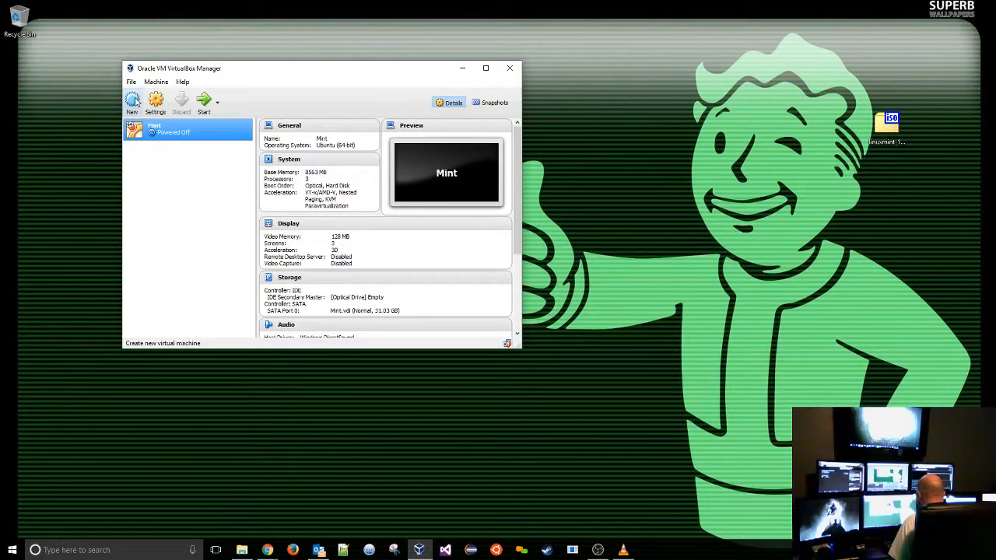
click(881, 133)
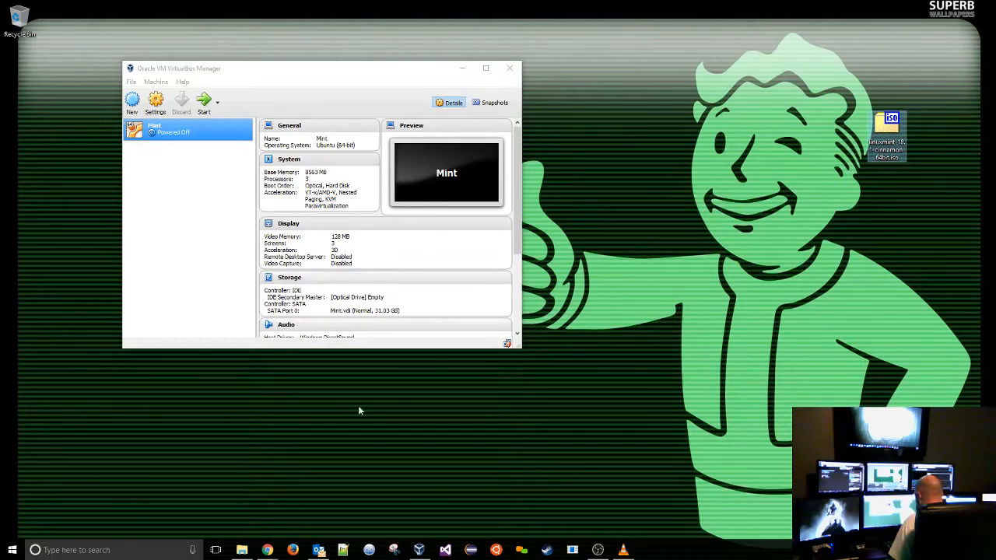
click(263, 550)
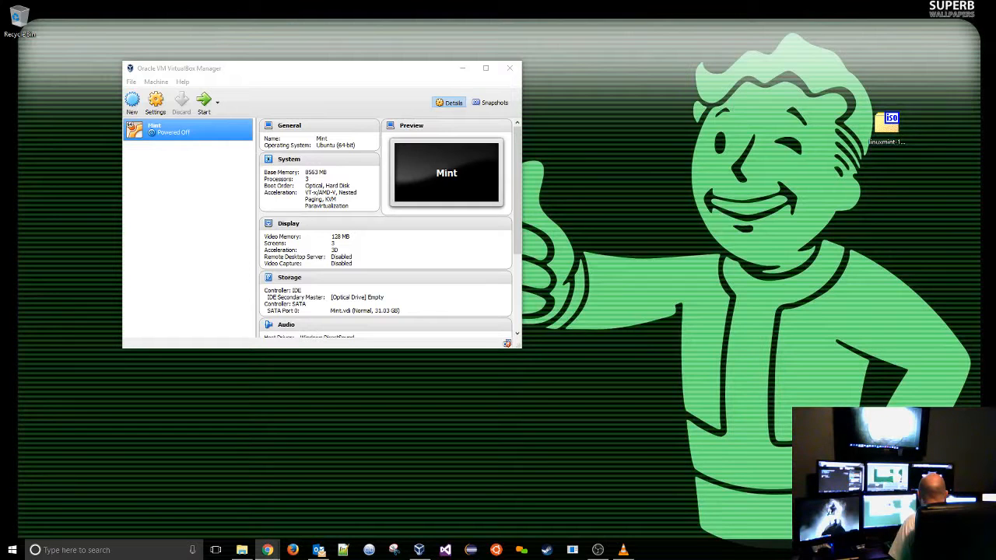
Step: Search Windows for Opera and launch the browser
click(95, 550)
text(oper)
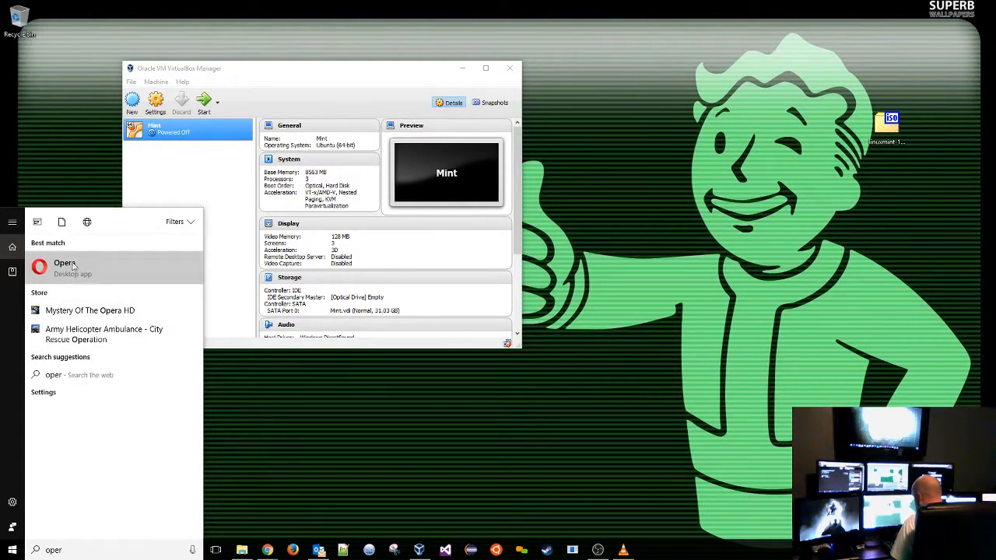
click(74, 267)
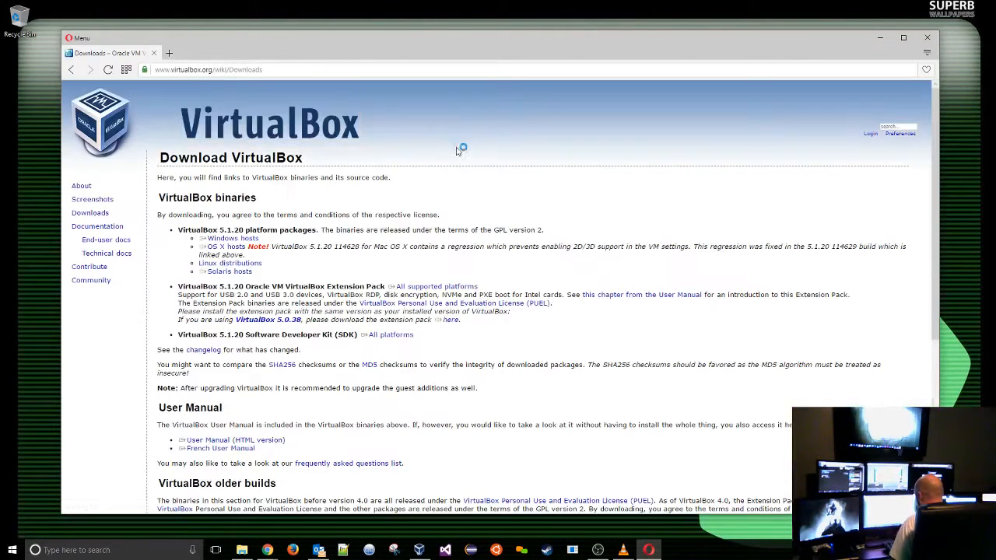
Step: Search the web for "mint linux" and open the Linux Mint main page
click(271, 70)
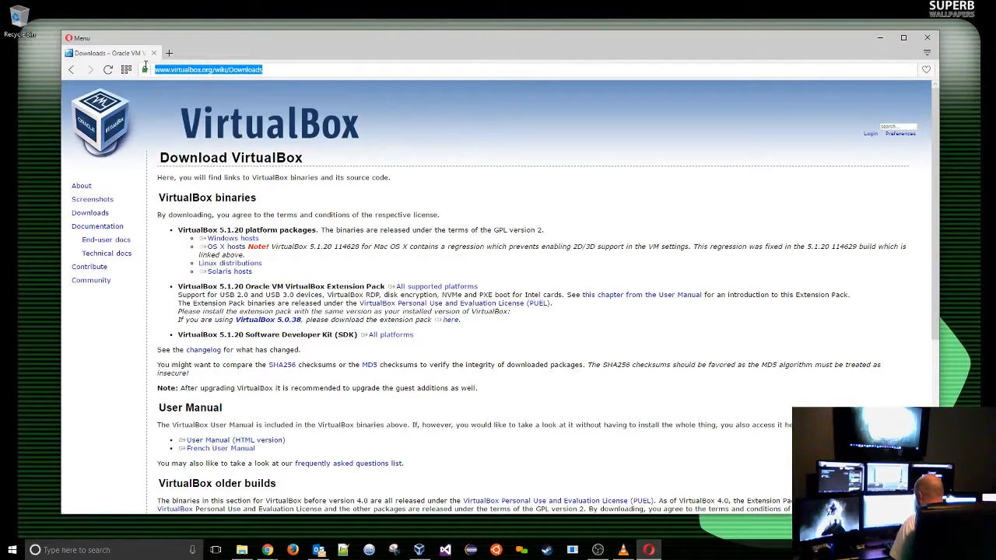
key(BackSpace)
text(mint linux)
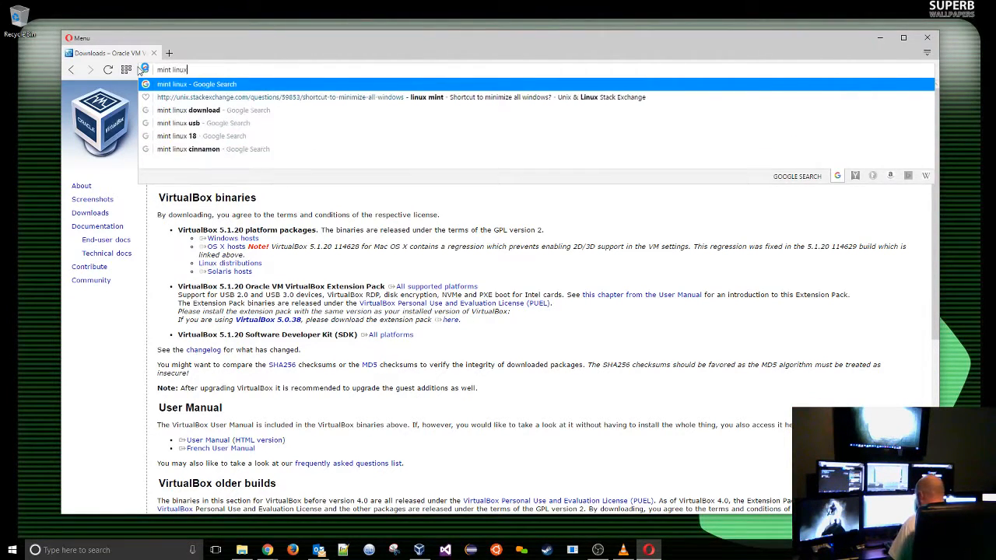
key(Return)
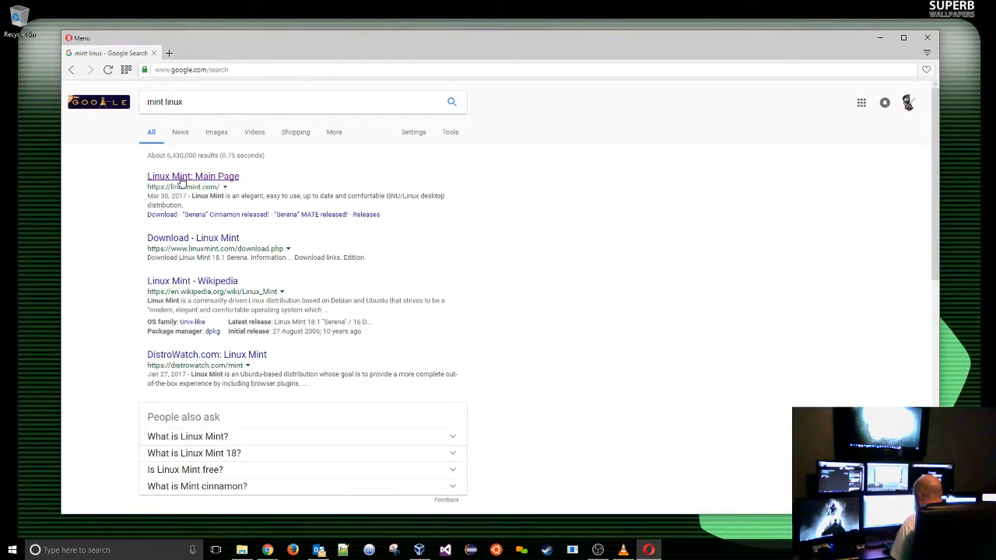
click(180, 181)
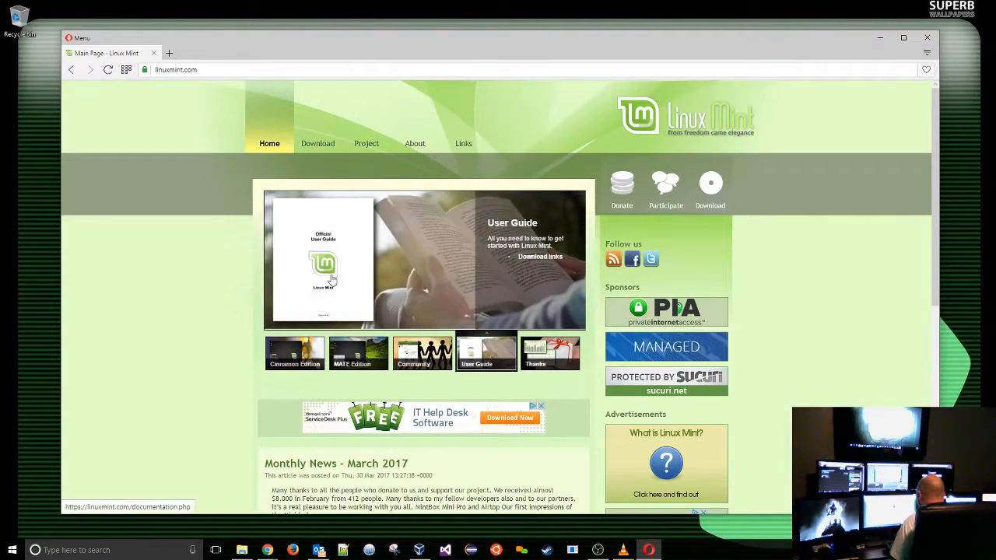
Step: Open the Linux Mint download page at its list of edition download links
scroll(335, 297, down, 3)
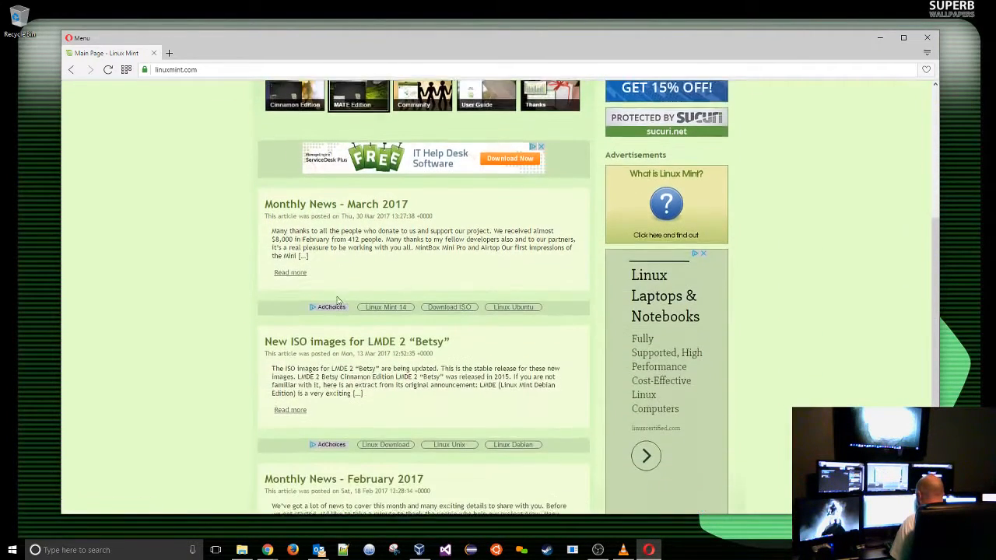
scroll(381, 334, up, 3)
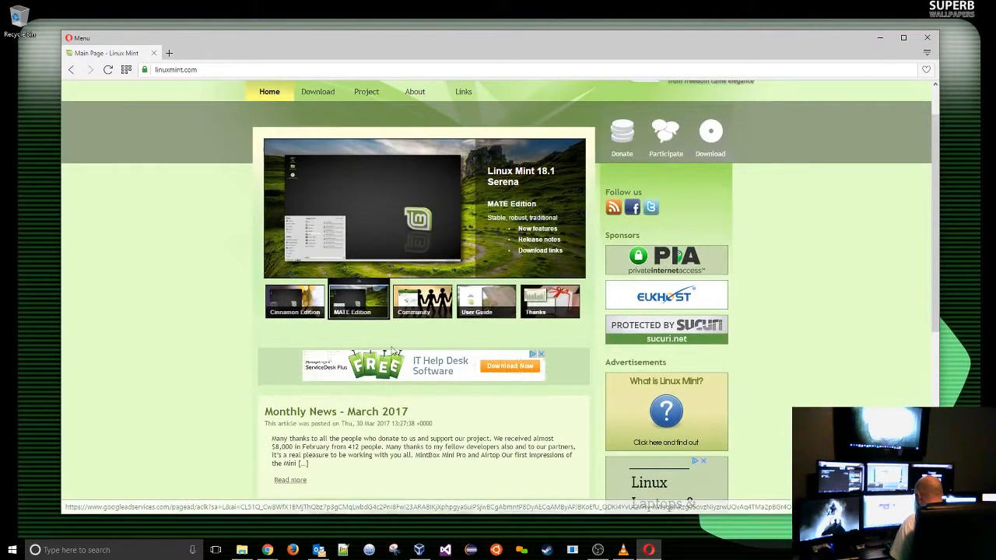
click(322, 93)
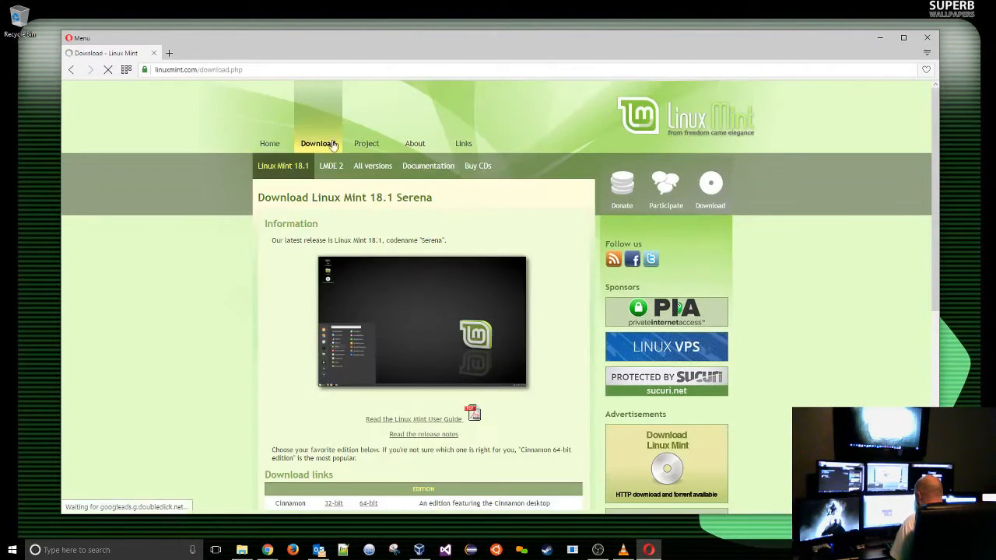
scroll(411, 263, down, 2)
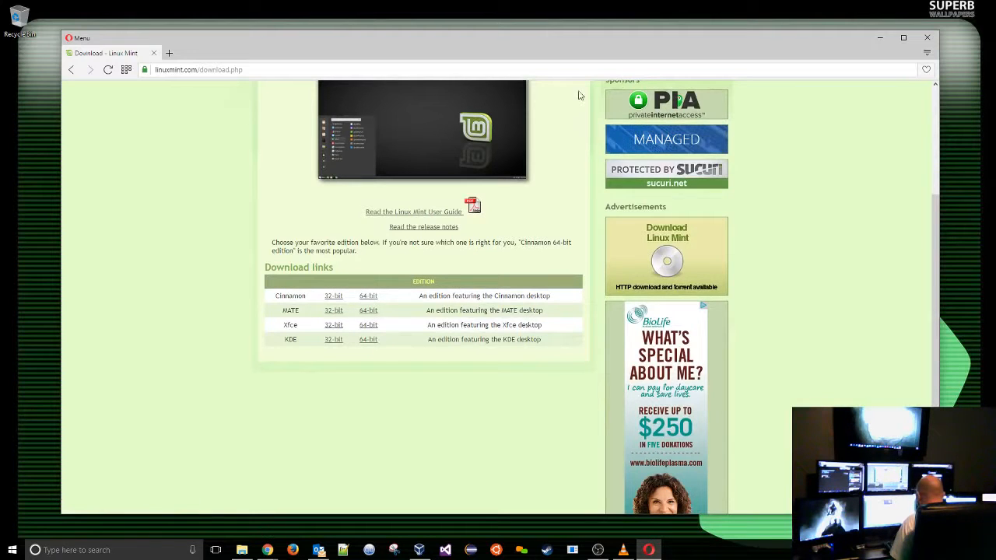
Step: Reposition the Linux Mint ISO file on the desktop so that the browser window leaves it uncovered
drag(661, 43, 580, 45)
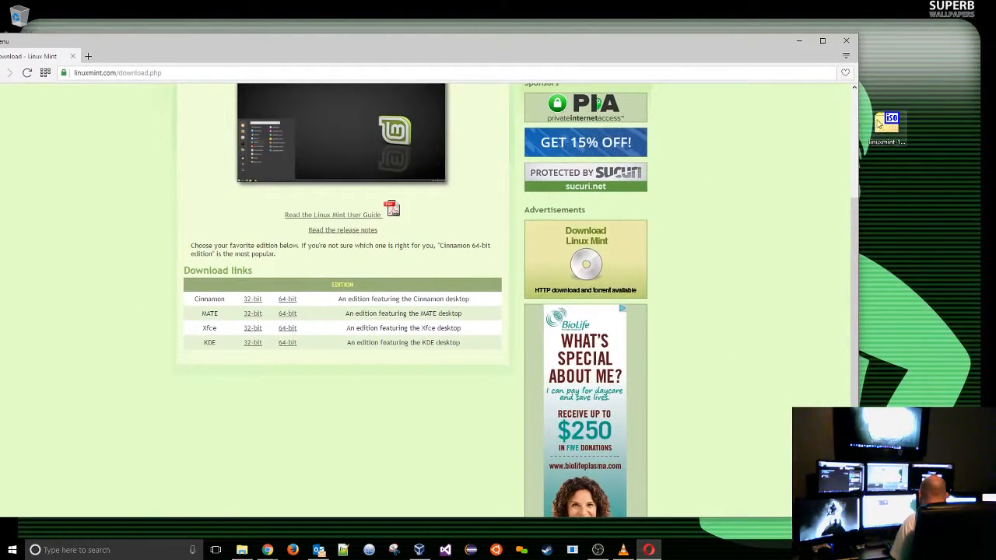
drag(878, 123, 950, 70)
drag(645, 46, 691, 46)
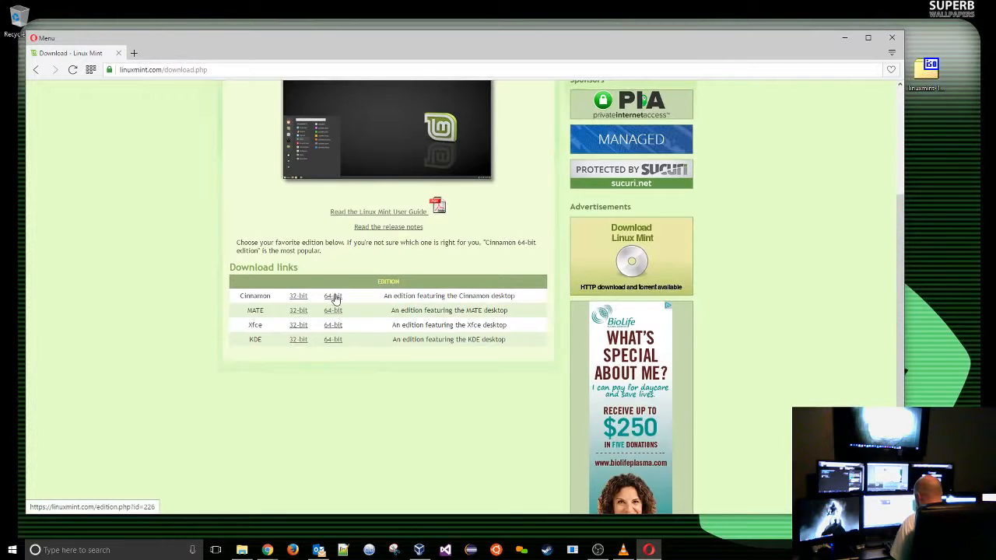
Step: View the Cinnamon 64-bit edition's page with its download mirrors, and close the browser
click(333, 296)
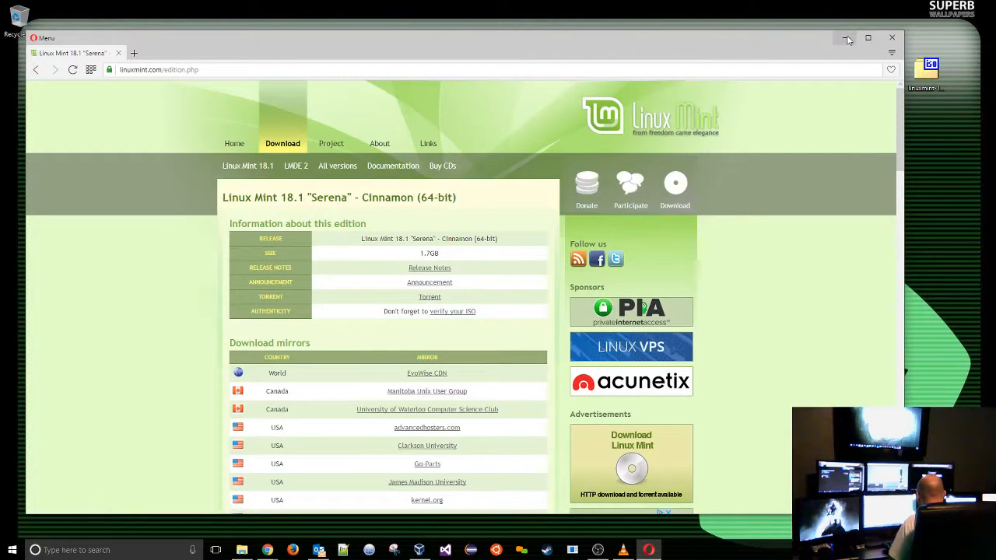
click(889, 40)
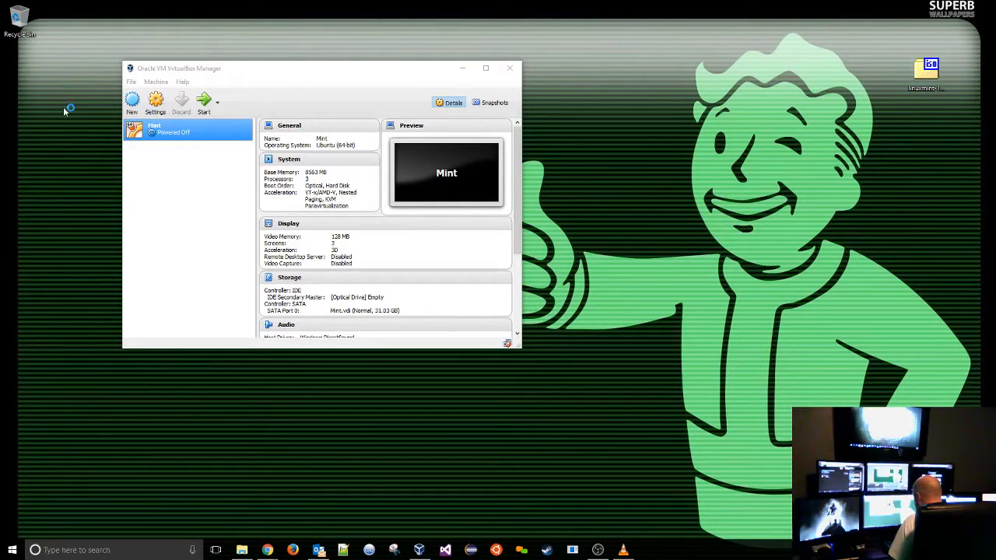
Step: Start a new Linux virtual machine of version Ubuntu (64-bit) and try to name it Mint
click(131, 105)
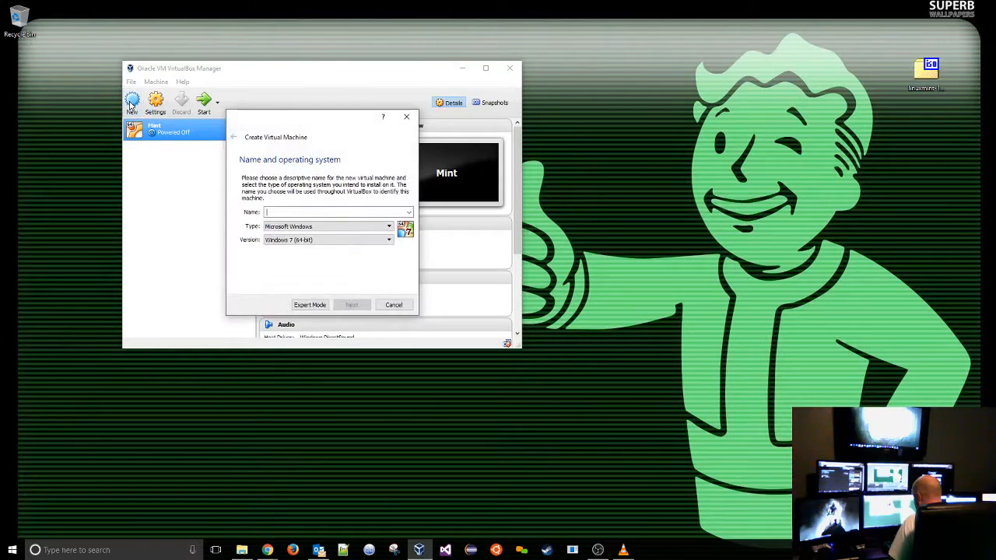
text(Mint)
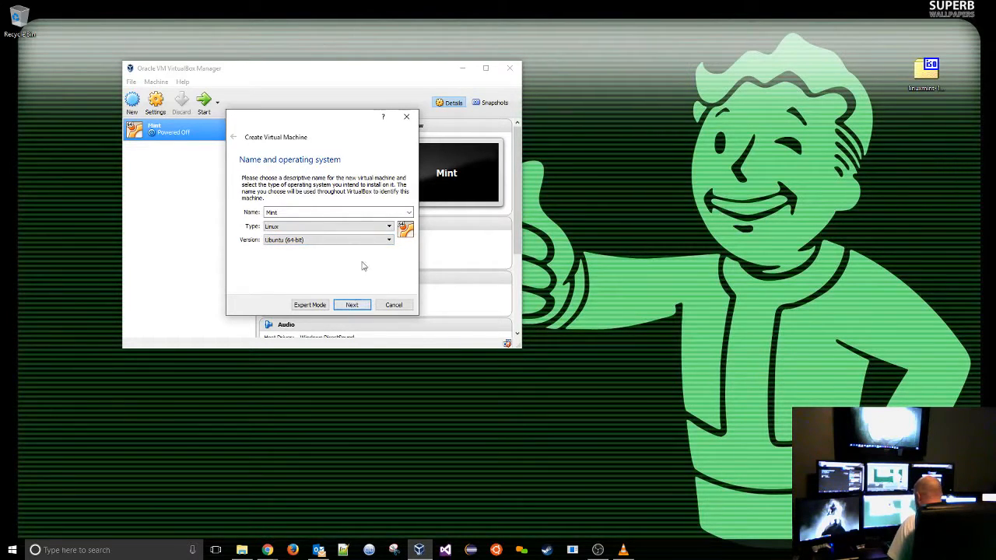
click(352, 305)
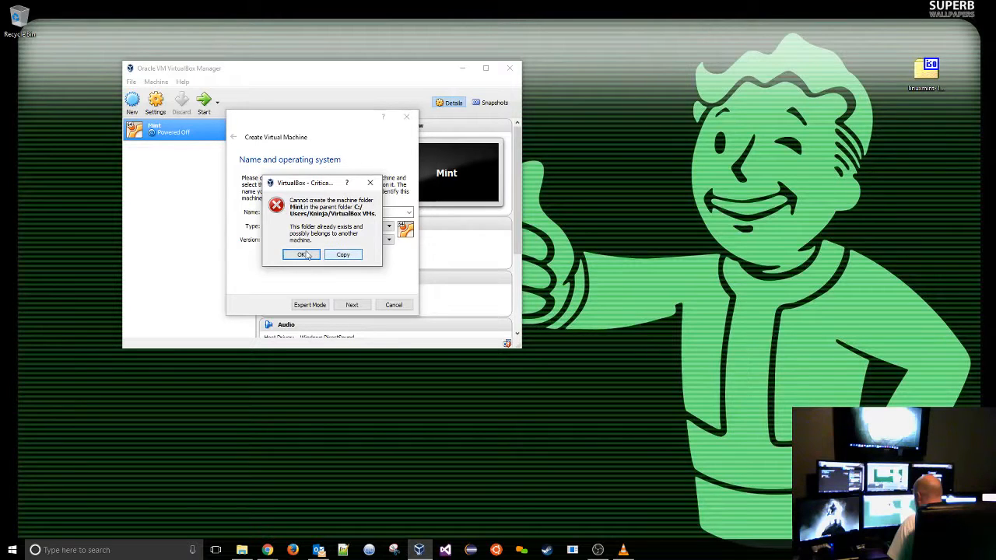
click(368, 183)
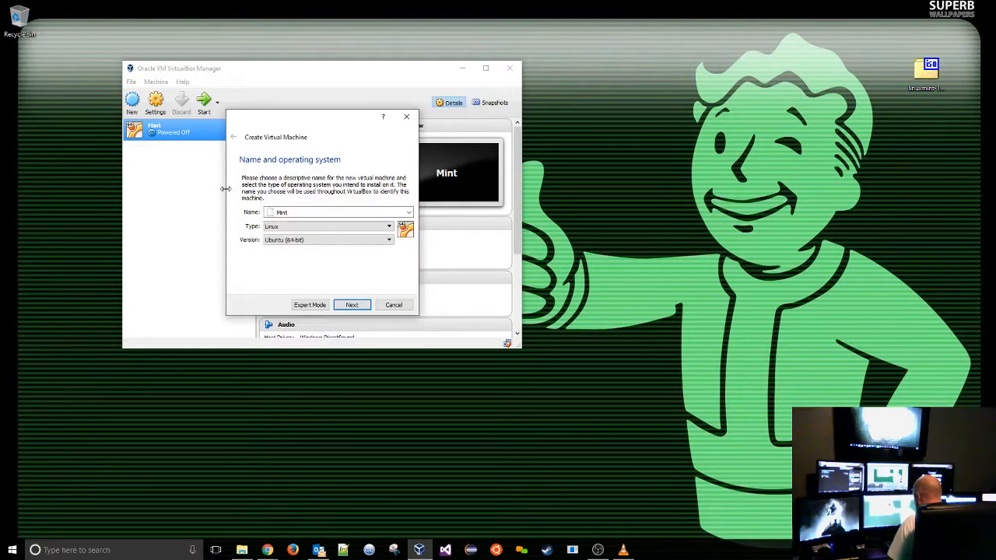
Step: Rename the new virtual machine Minty Fresh and continue to its memory settings
click(282, 211)
text(y)
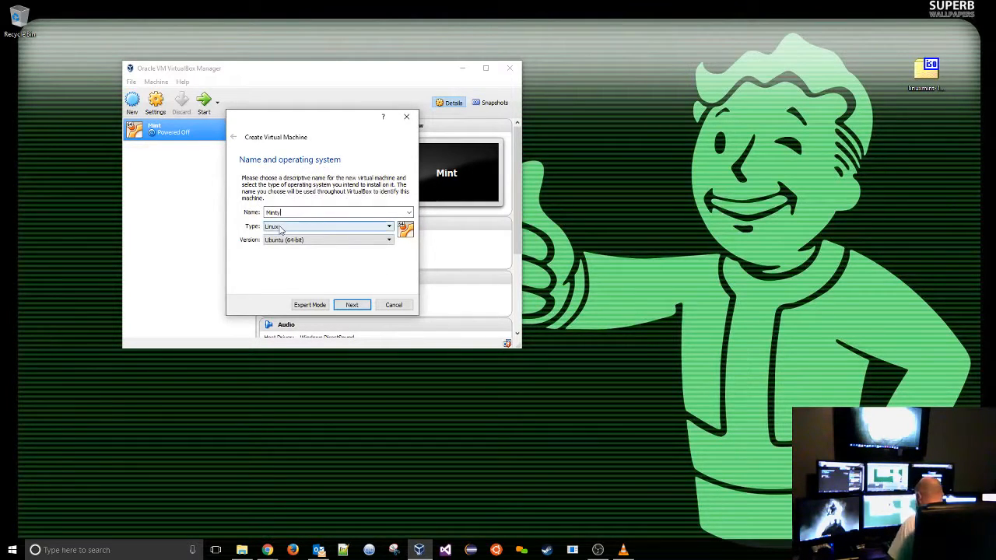
text( Fresh)
click(351, 304)
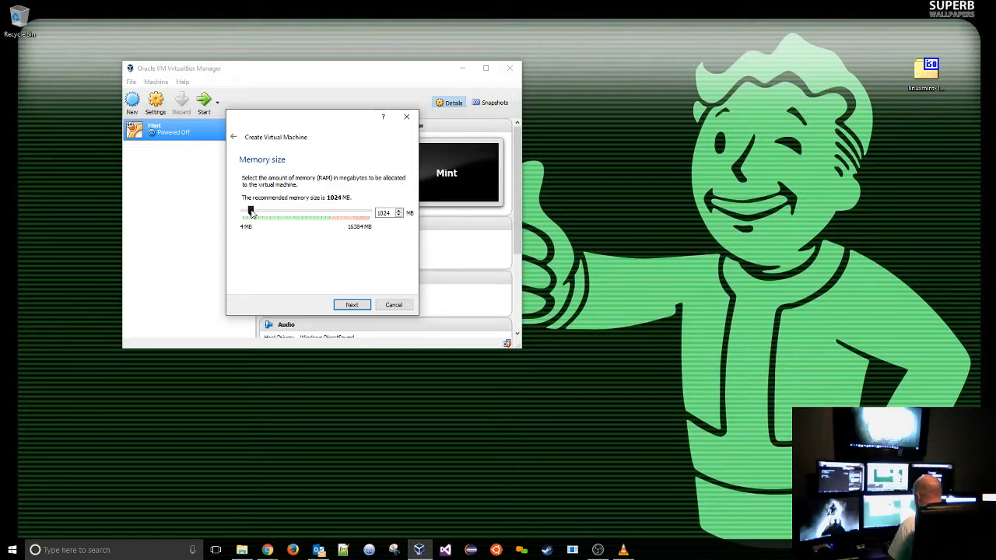
Step: Allocate 2048 MB of memory to the virtual machine and choose to create a virtual hard disk now
mouse_move(251, 213)
mouse_down()
mouse_move(346, 216)
mouse_move(261, 220)
mouse_up()
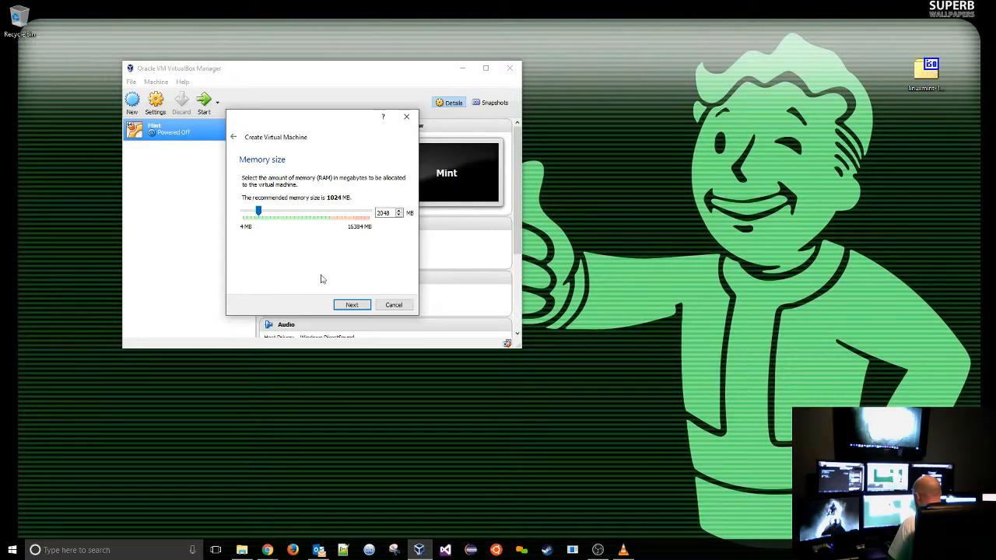
click(350, 305)
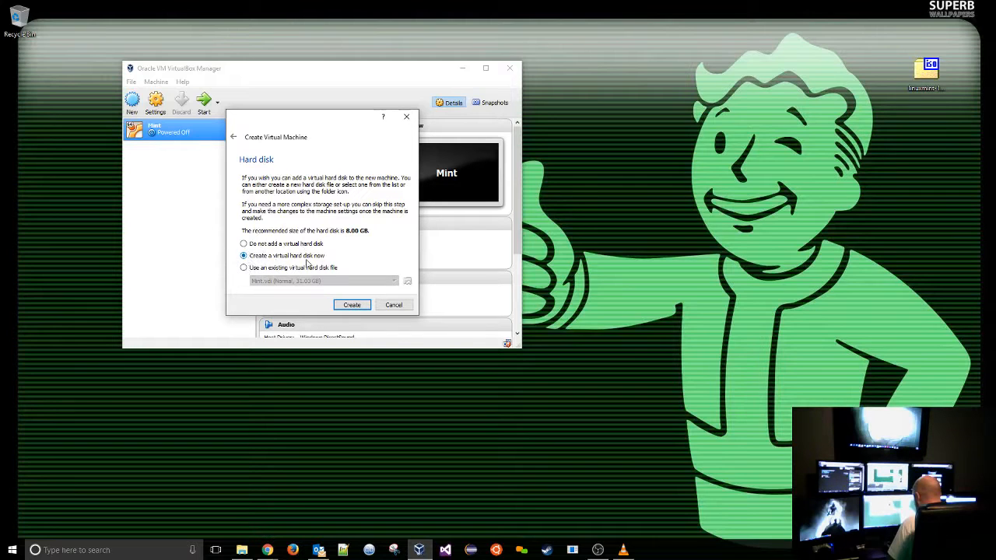
click(349, 305)
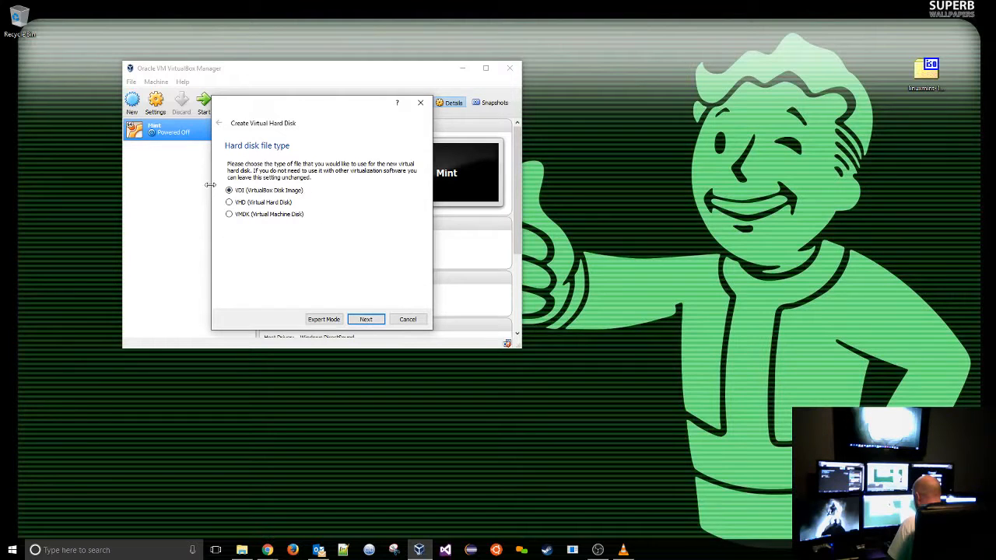
Step: Choose a VDI, dynamically allocated virtual hard disk and set its size to 19.04 GB
click(366, 319)
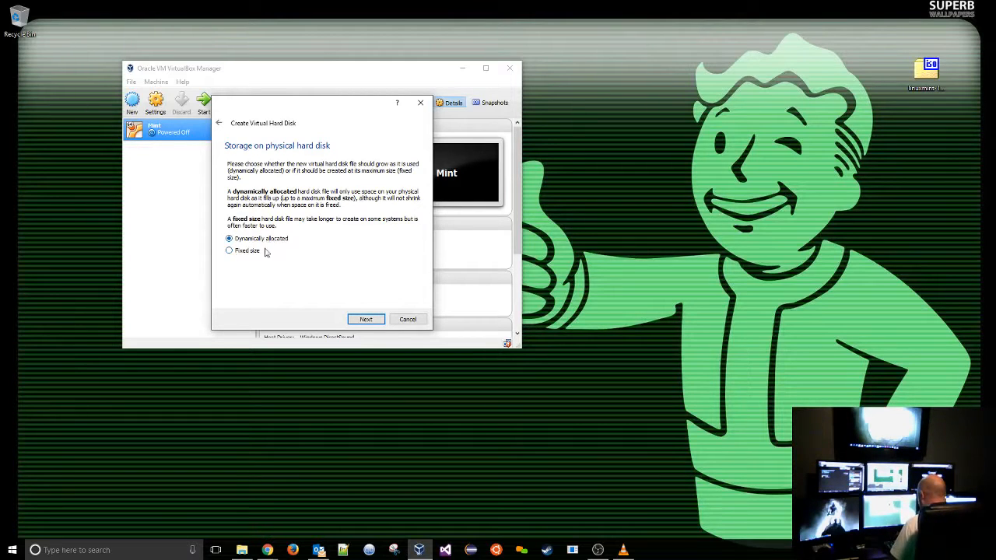
click(366, 320)
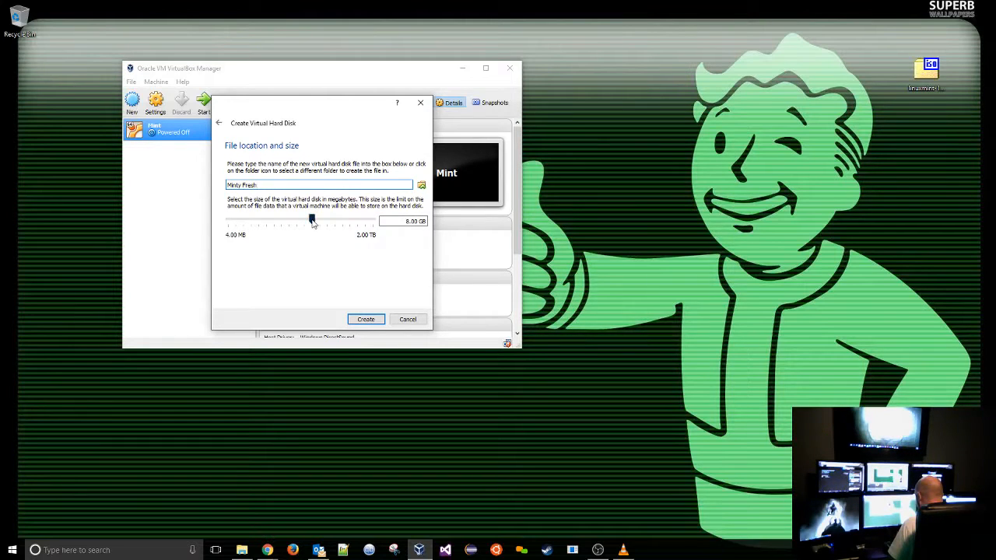
drag(313, 223, 322, 220)
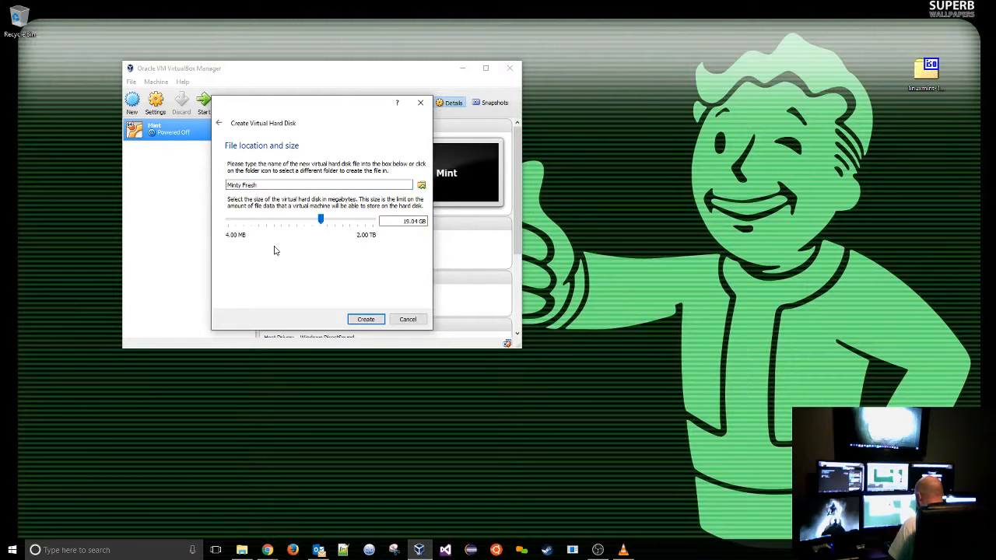
Step: Browse for the disk file's location and create a folder named MintyFresh inside VMs on the VAULT-201 (K:) drive
click(421, 186)
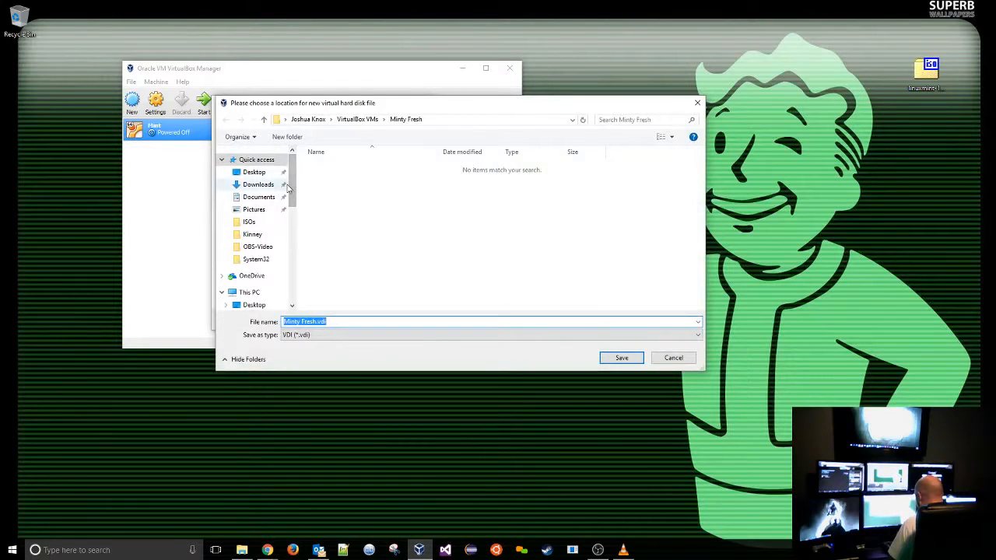
drag(287, 187, 287, 254)
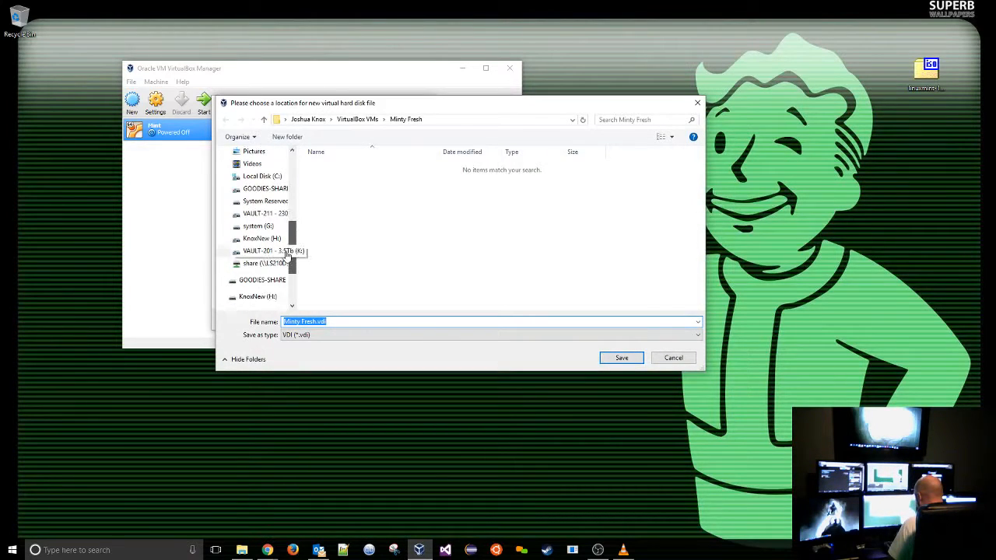
click(262, 252)
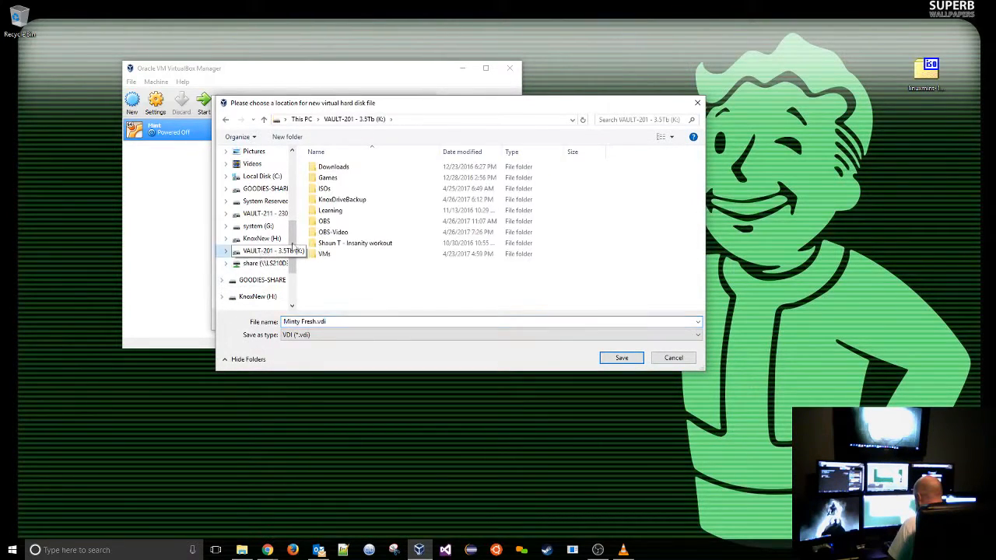
click(316, 256)
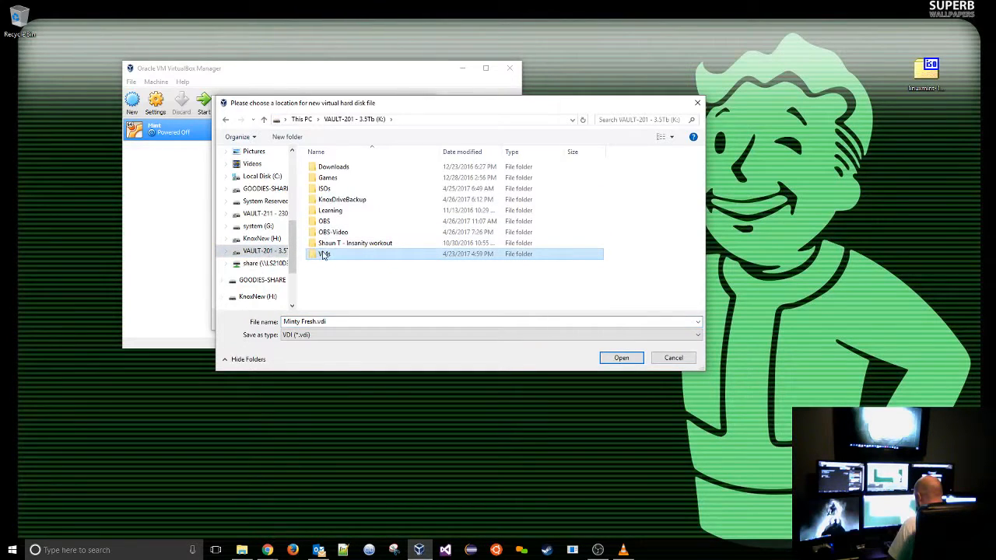
double_click(324, 255)
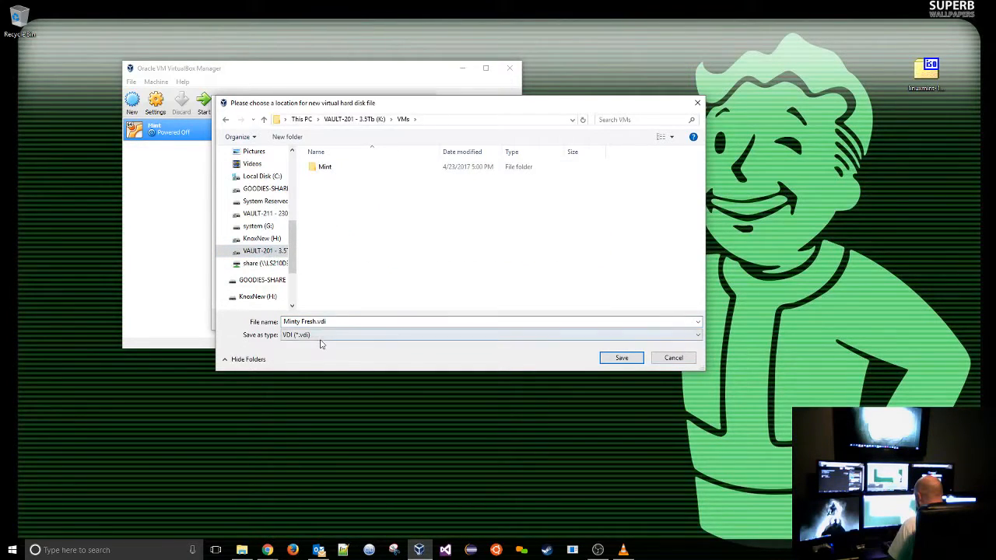
click(288, 137)
key(BackSpace)
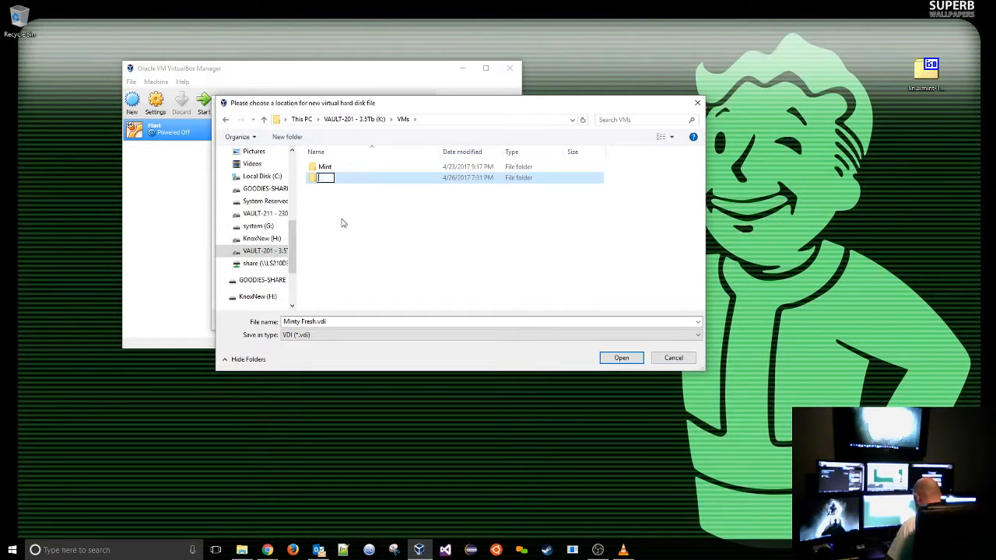
text(Minty)
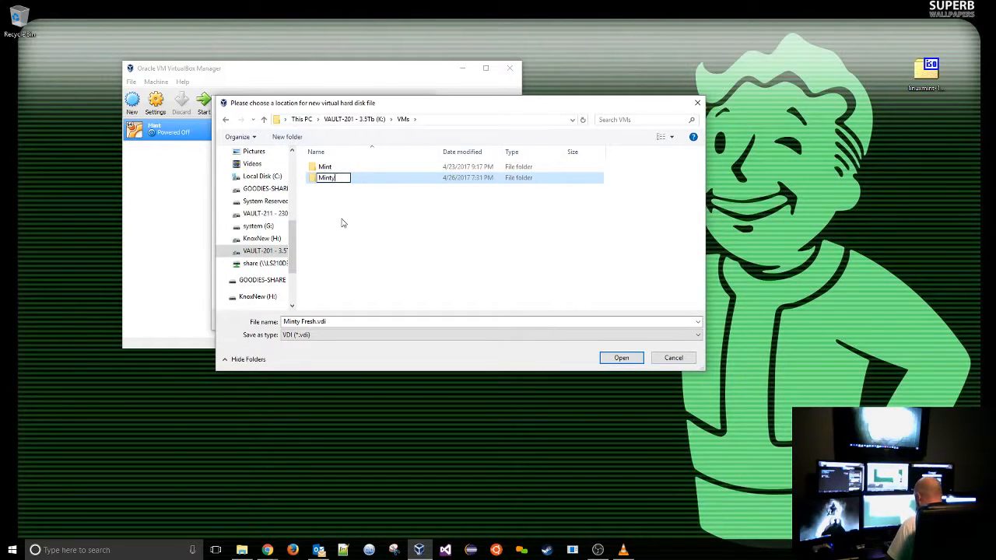
text(fresh)
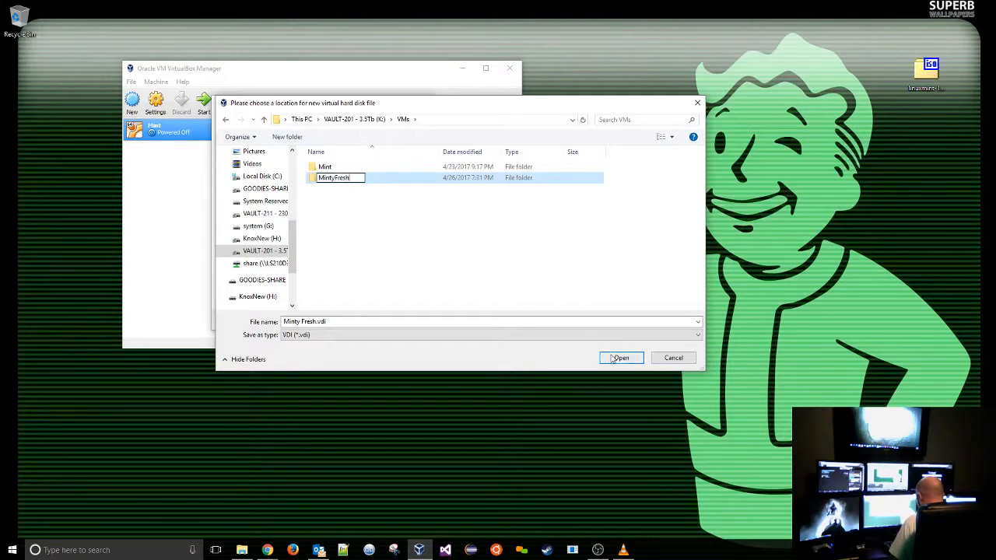
click(422, 267)
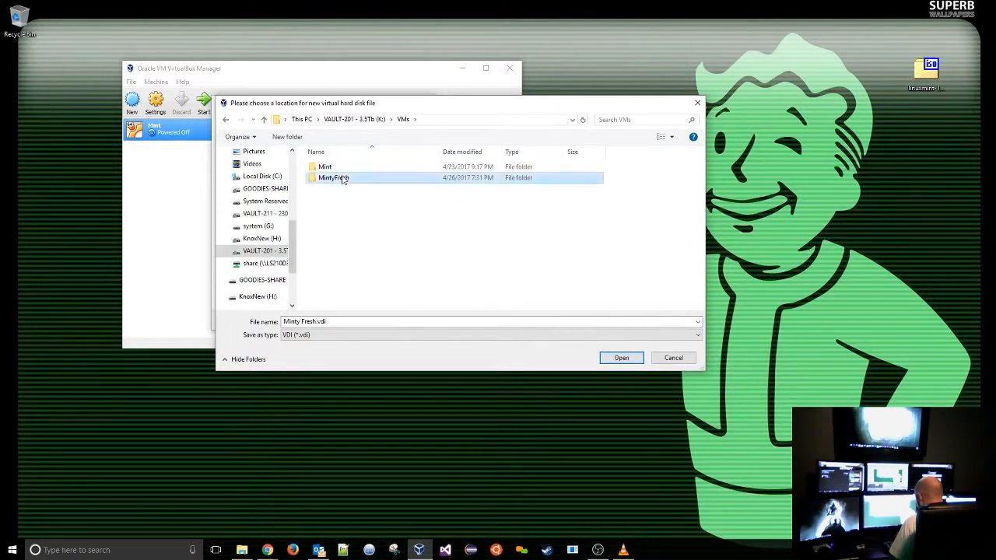
Step: Save the disk file as Minty Fresh.vdi in the MintyFresh folder and create the virtual hard disk
double_click(334, 177)
click(621, 358)
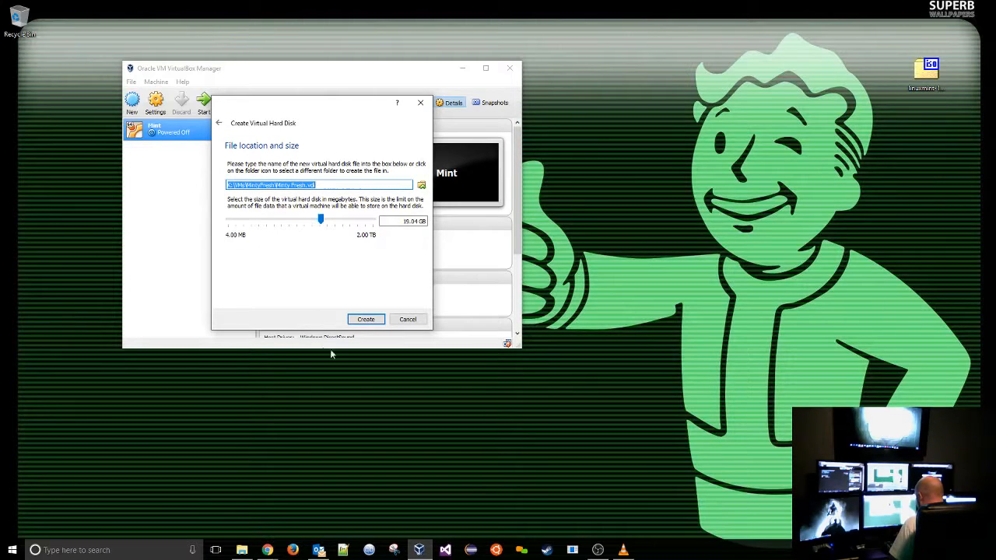
click(367, 320)
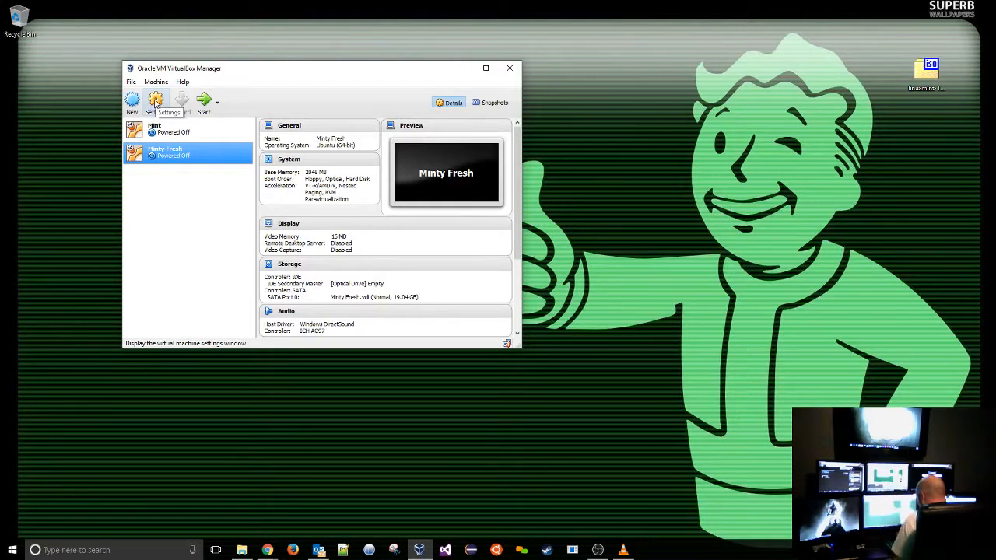
Step: Set both the shared clipboard and drag'n'drop to Bidirectional in the Minty Fresh machine's advanced general settings
right_click(171, 157)
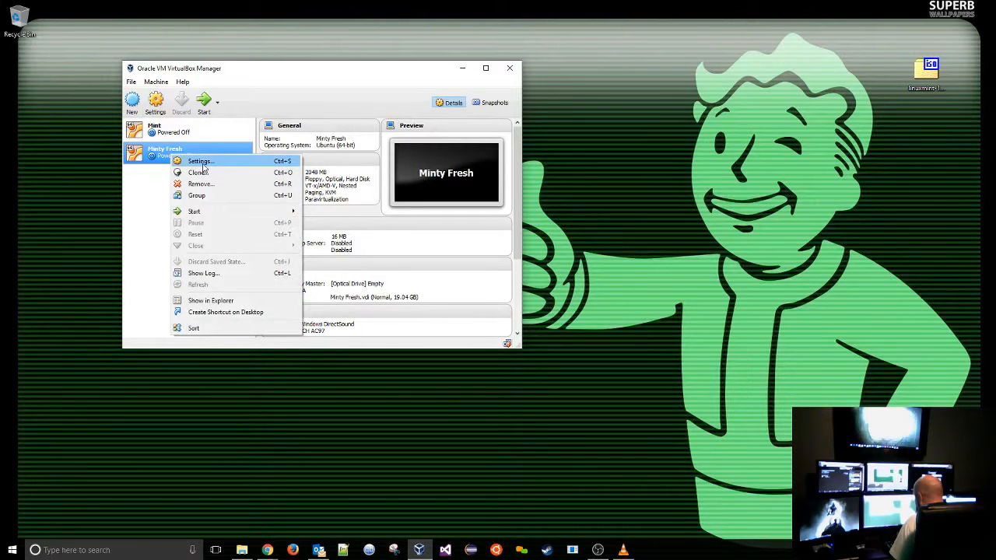
click(201, 161)
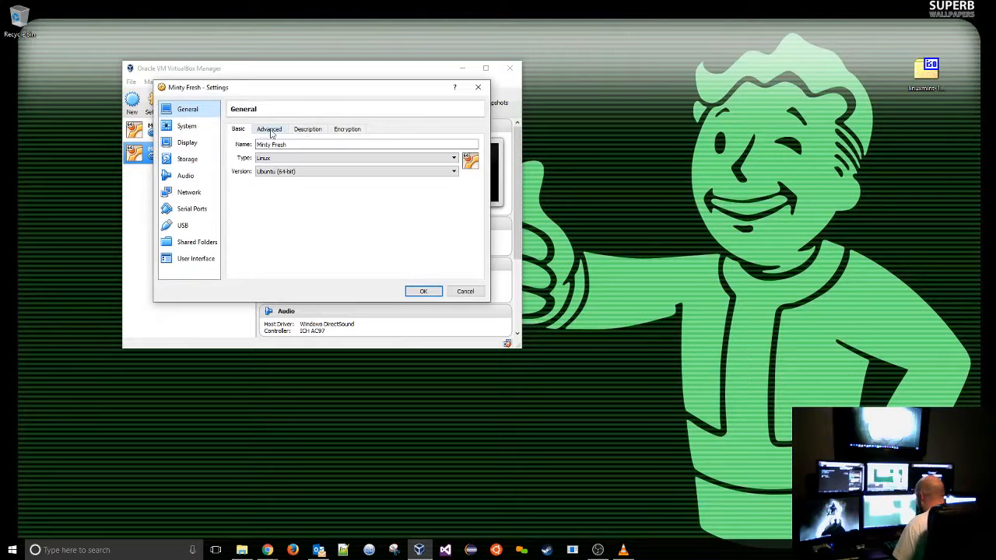
click(269, 129)
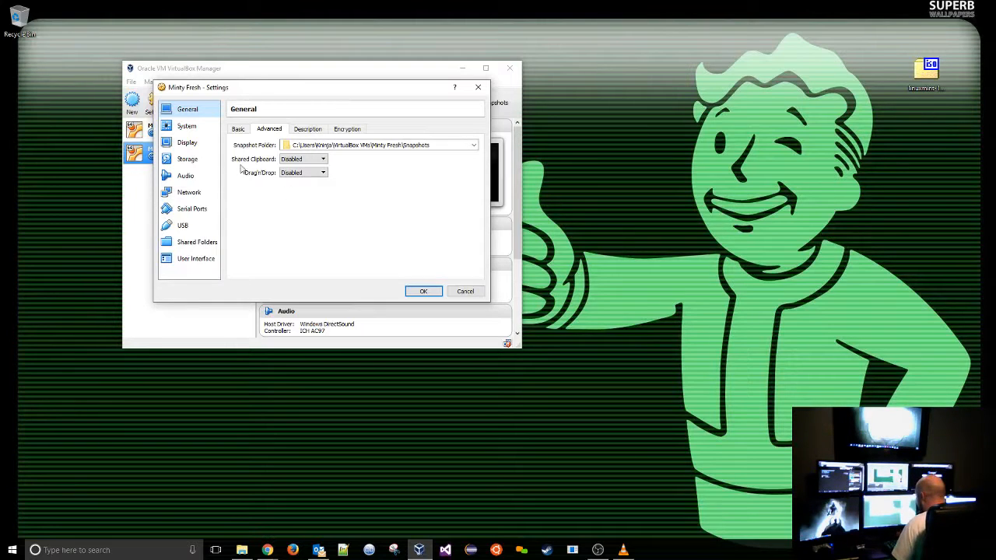
click(321, 160)
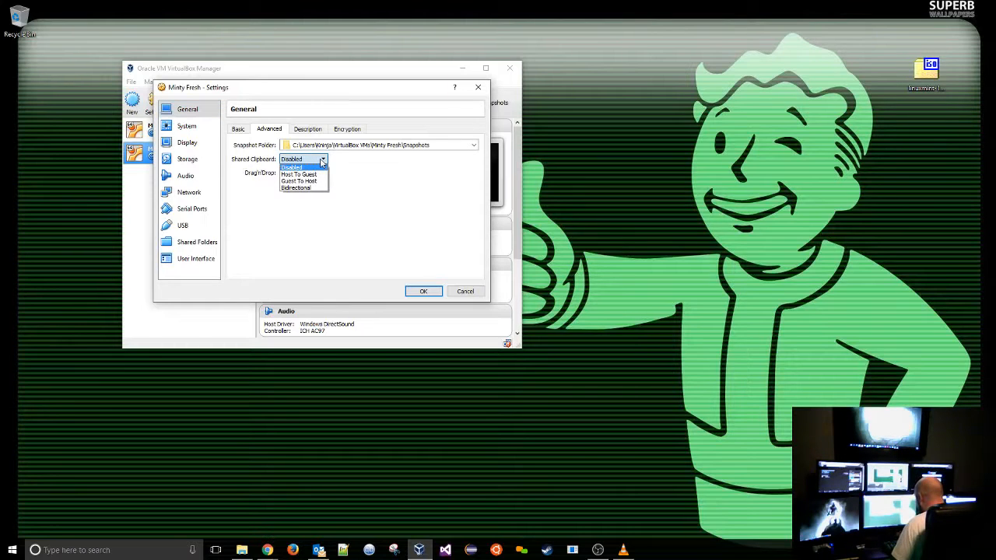
click(315, 188)
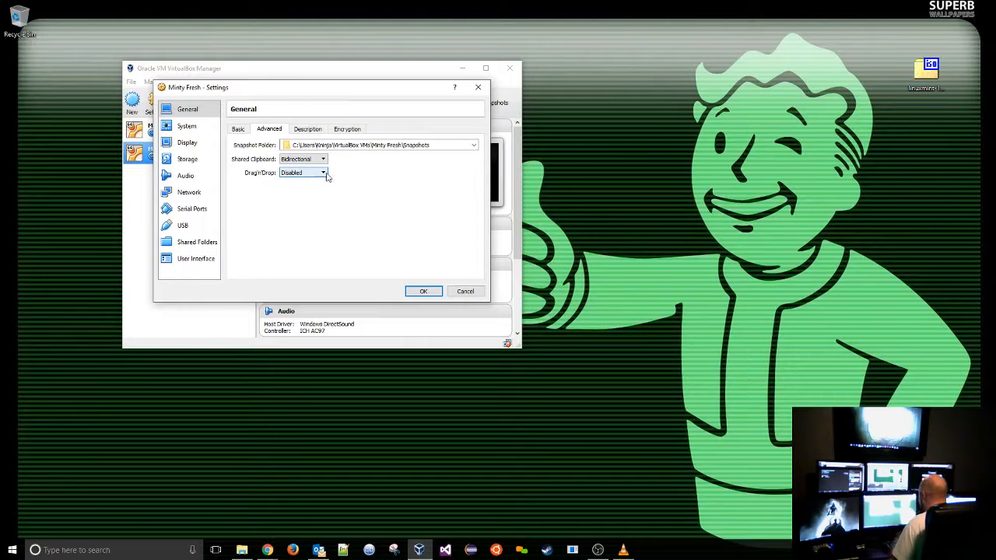
click(318, 172)
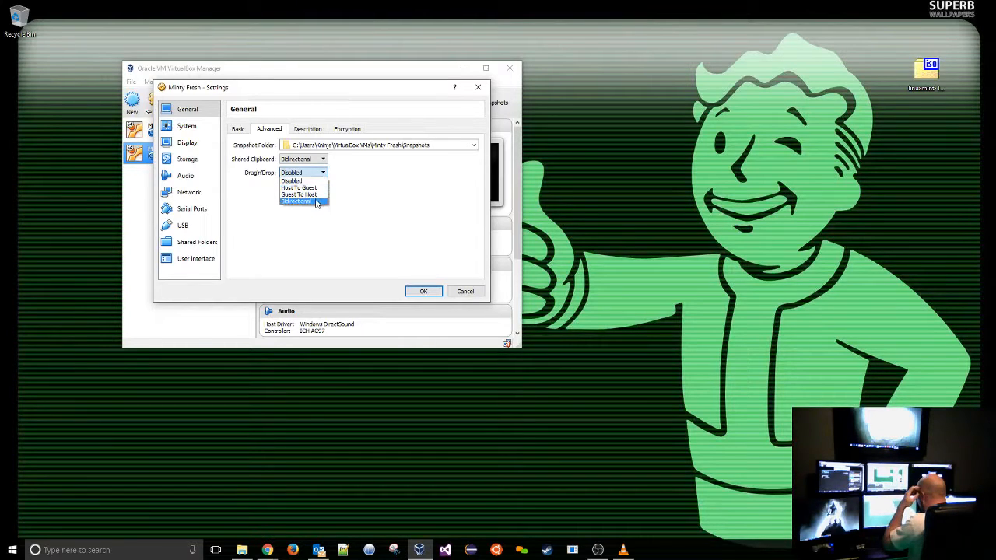
click(317, 202)
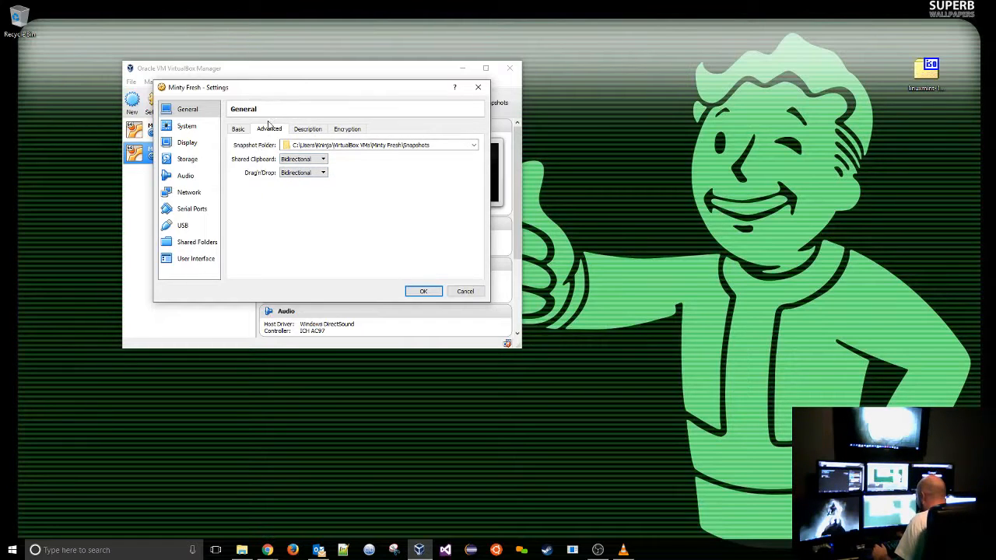
Step: Check the machine's description page and disable Floppy in the system boot order
click(311, 131)
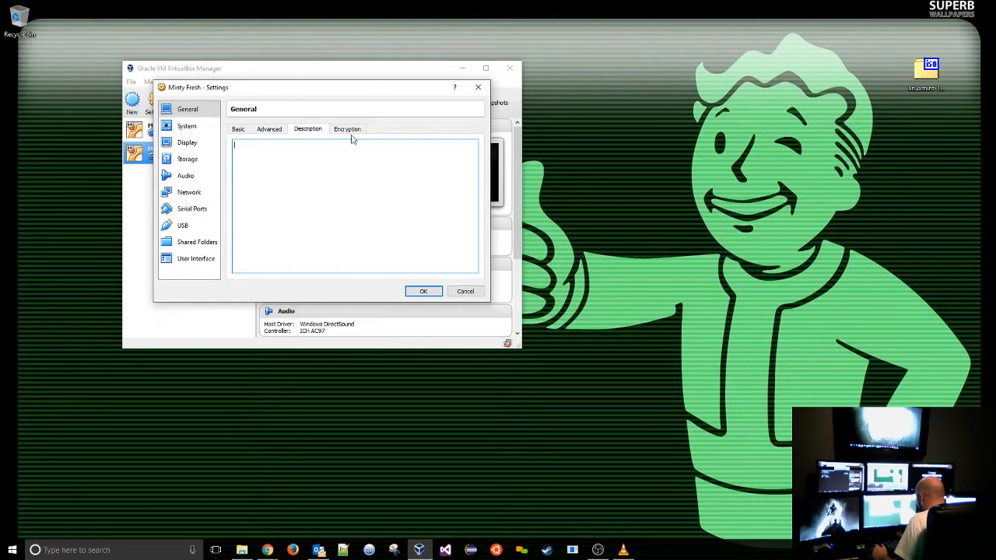
click(185, 126)
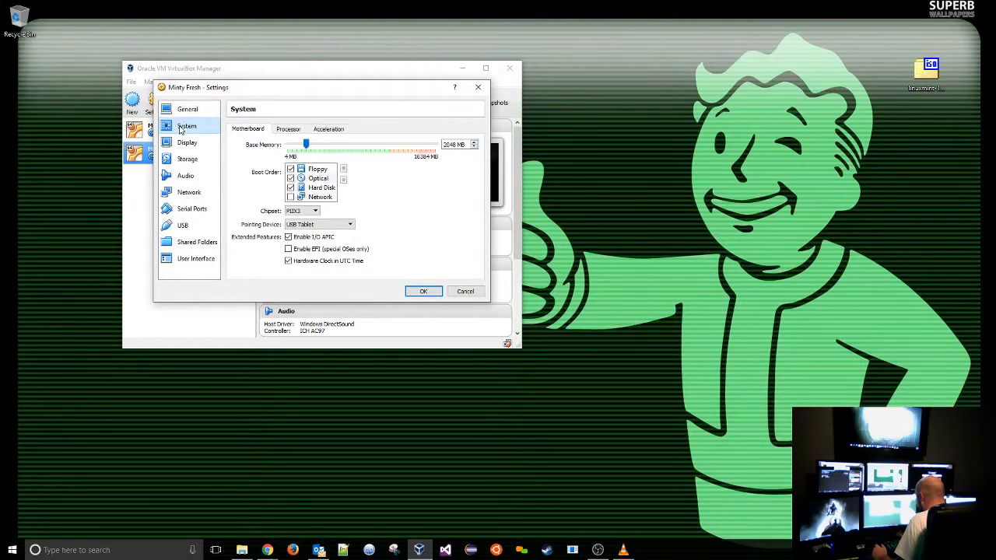
click(291, 168)
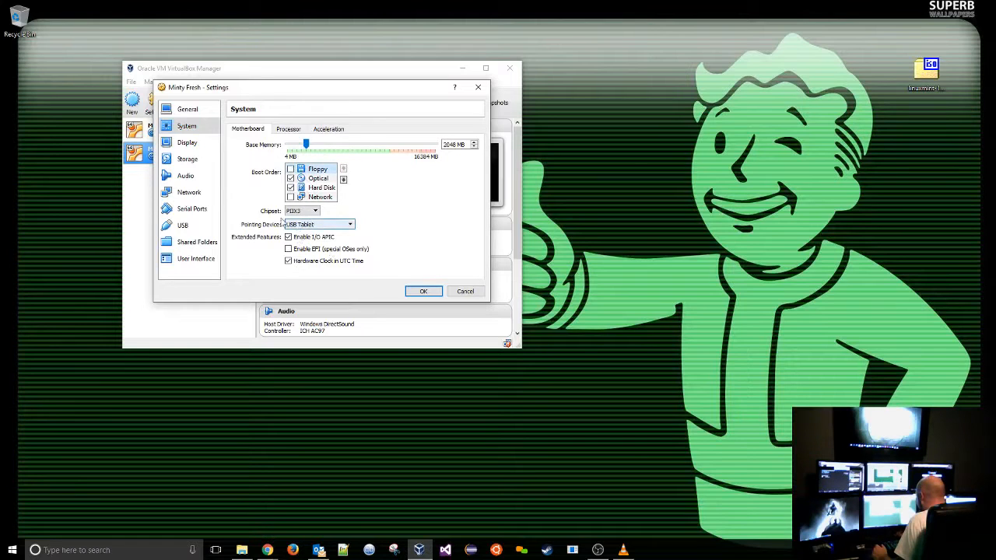
Step: Try out higher processor counts, set the count back to 1, and view the acceleration options
click(289, 130)
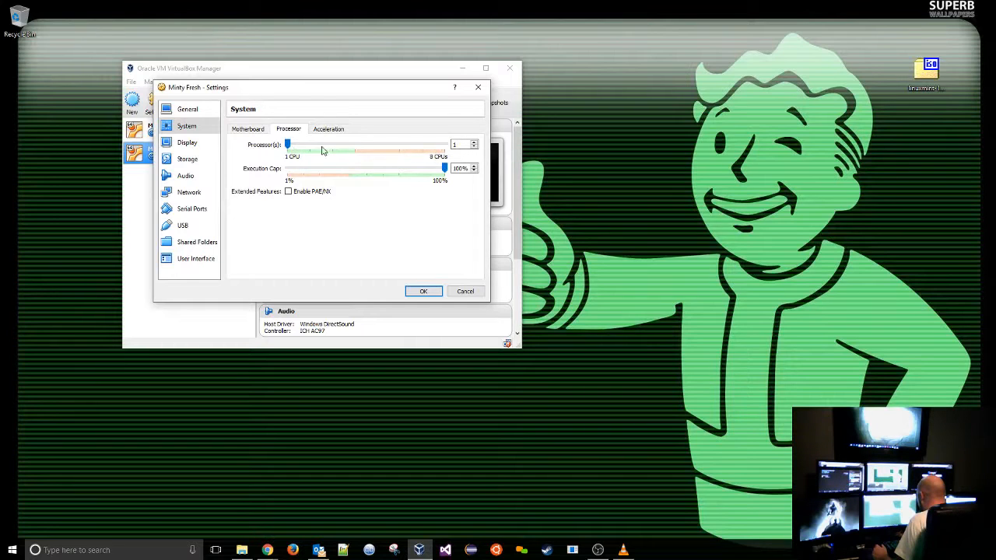
click(318, 148)
click(335, 148)
click(313, 145)
click(291, 147)
click(320, 148)
click(320, 147)
click(287, 146)
click(289, 146)
click(330, 131)
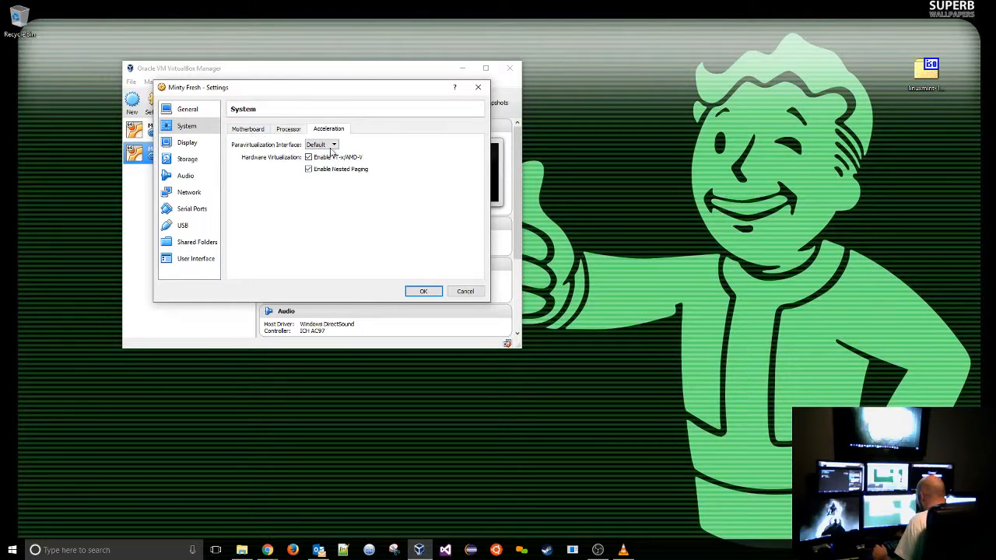
click(286, 131)
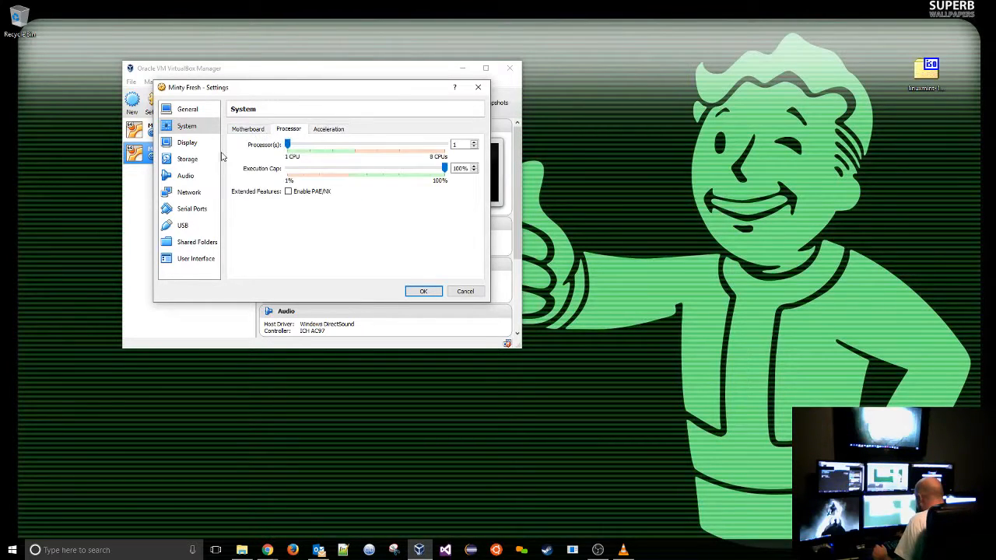
Step: Set the display's video memory to 128 MB with a monitor count of 1, and enable 3D acceleration
click(186, 148)
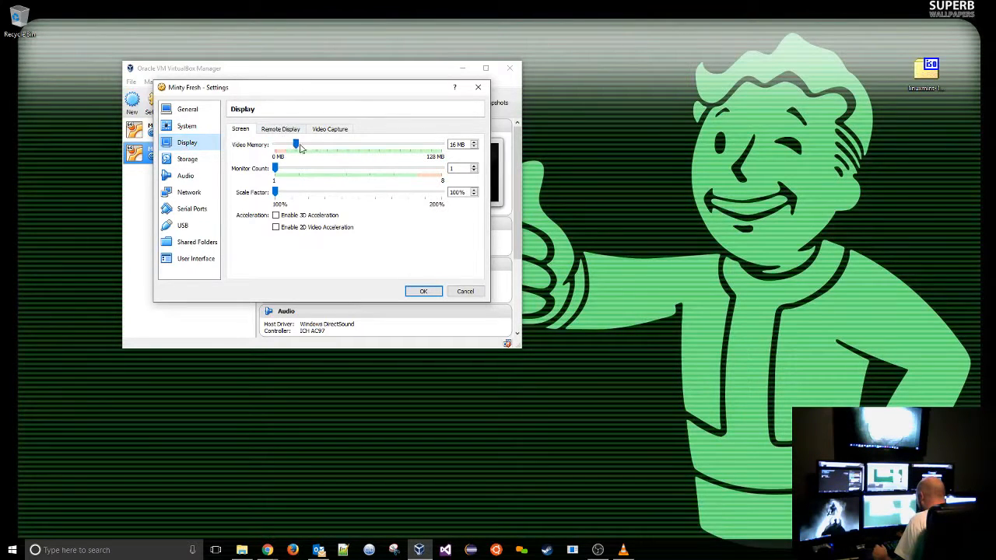
drag(297, 146, 472, 152)
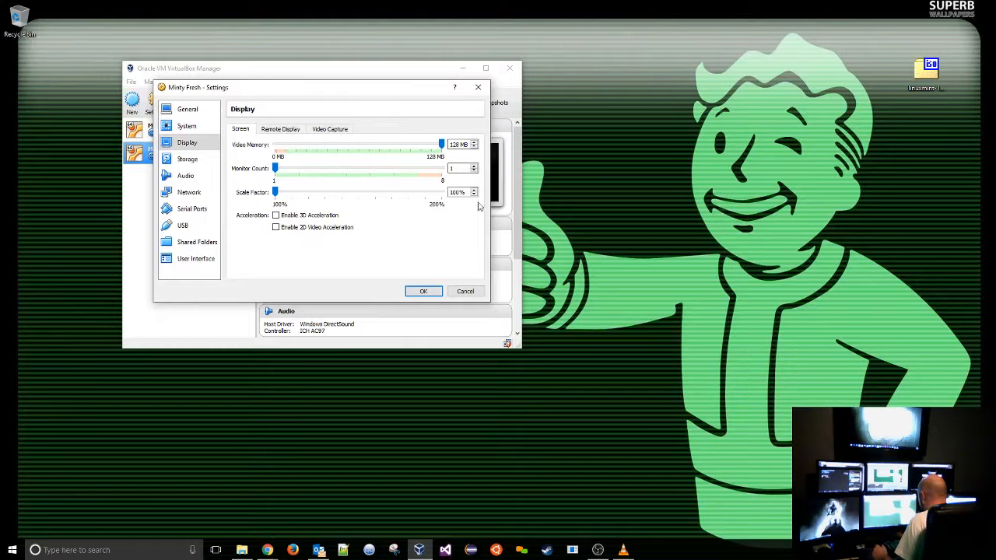
click(302, 174)
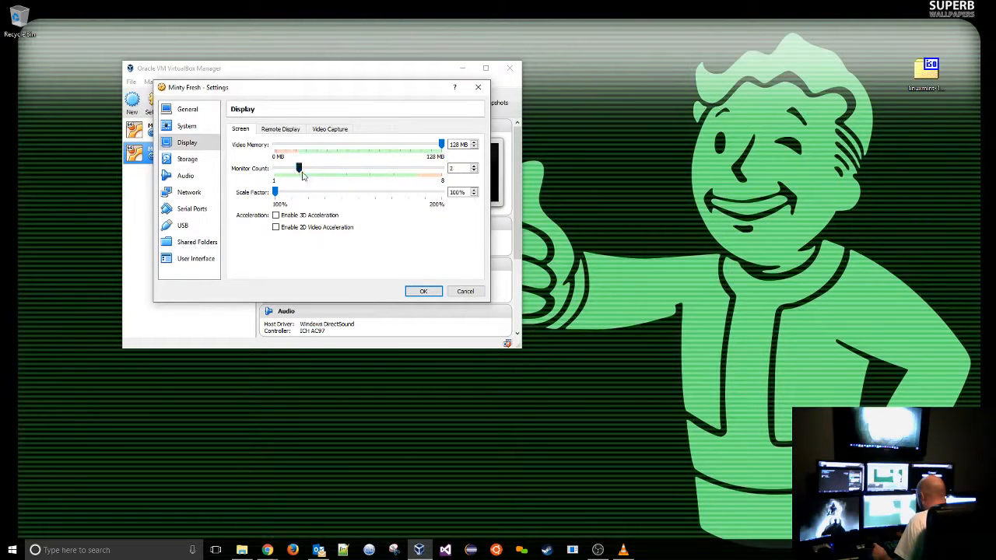
drag(302, 174, 345, 176)
click(275, 176)
click(276, 216)
Step: Load linuxmint-18.1-cinnamon-64bit.iso into the empty IDE optical drive and save the machine's settings
click(188, 160)
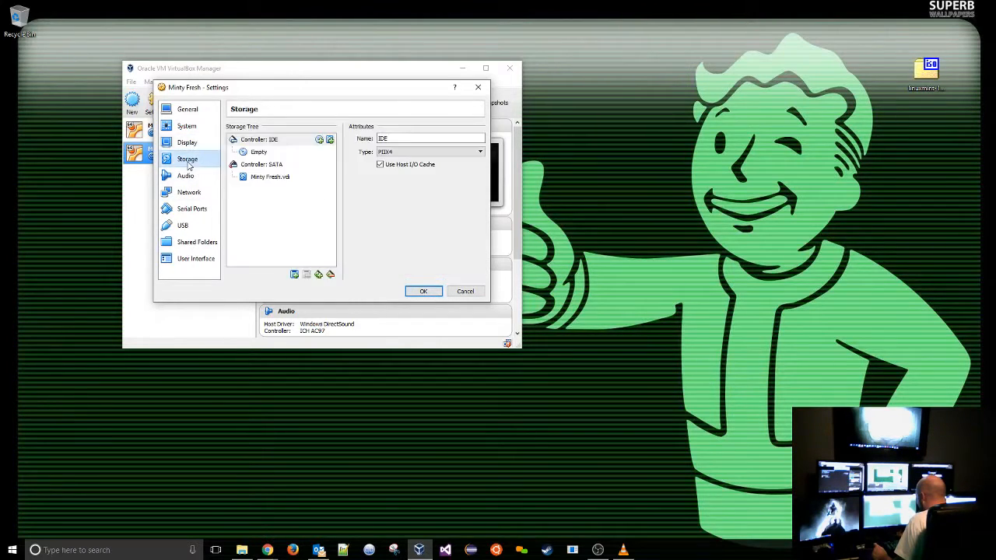
click(259, 152)
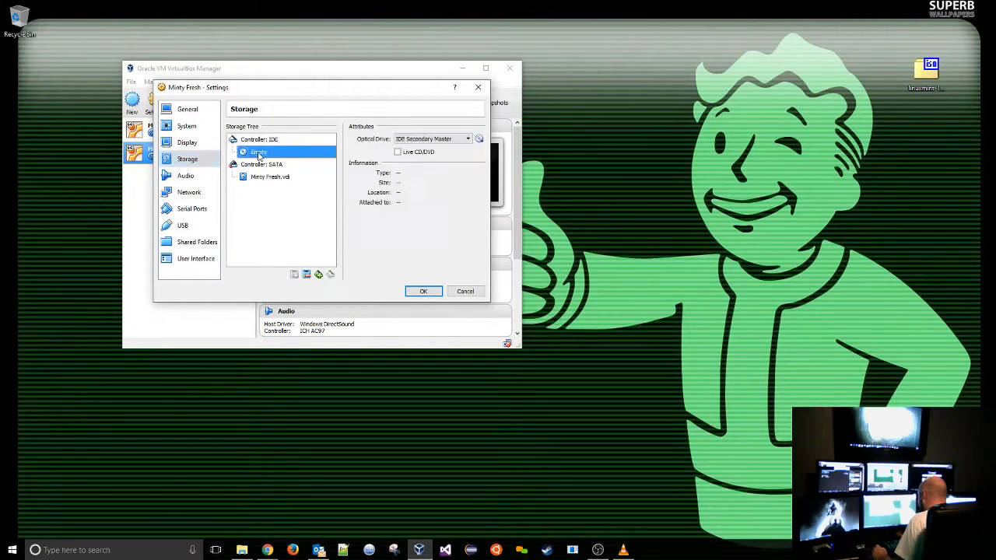
click(480, 140)
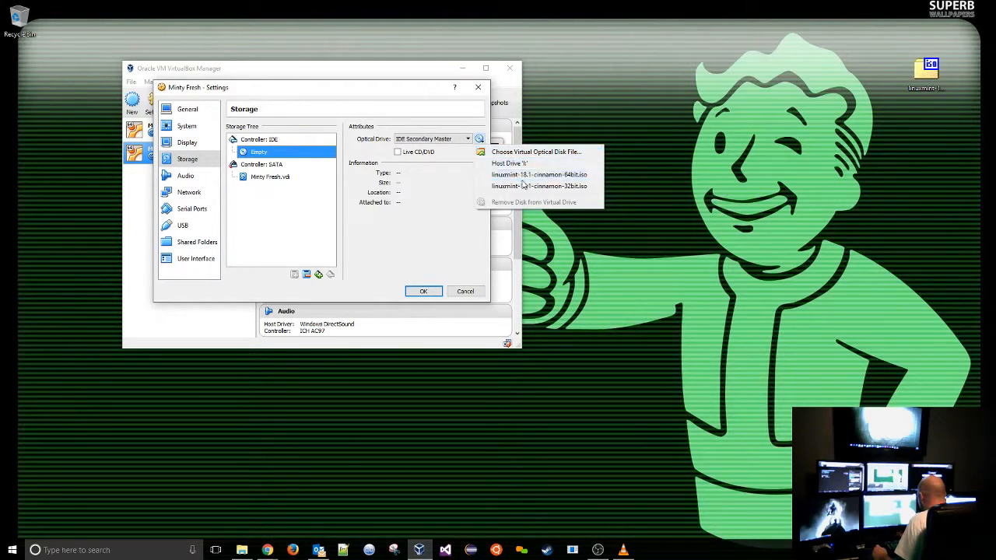
click(536, 175)
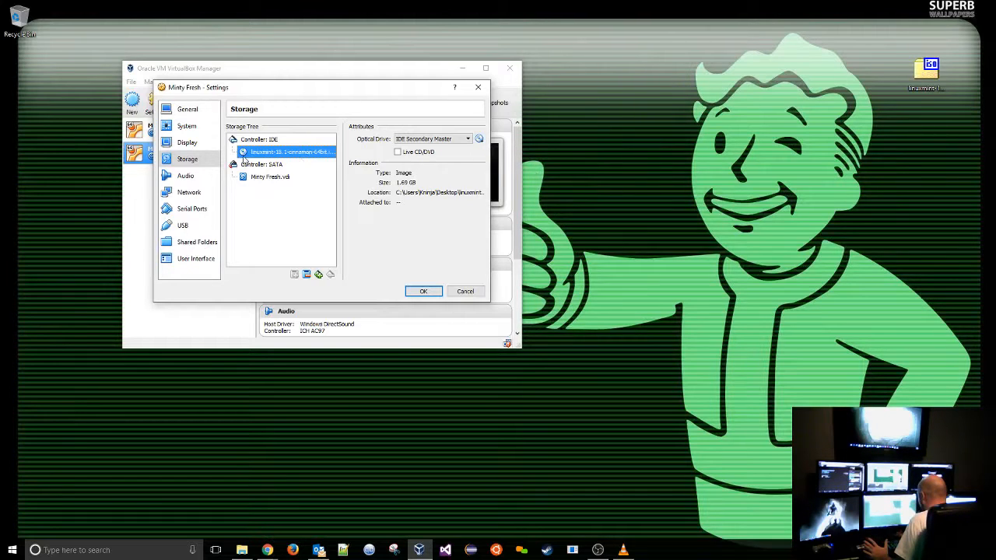
click(424, 292)
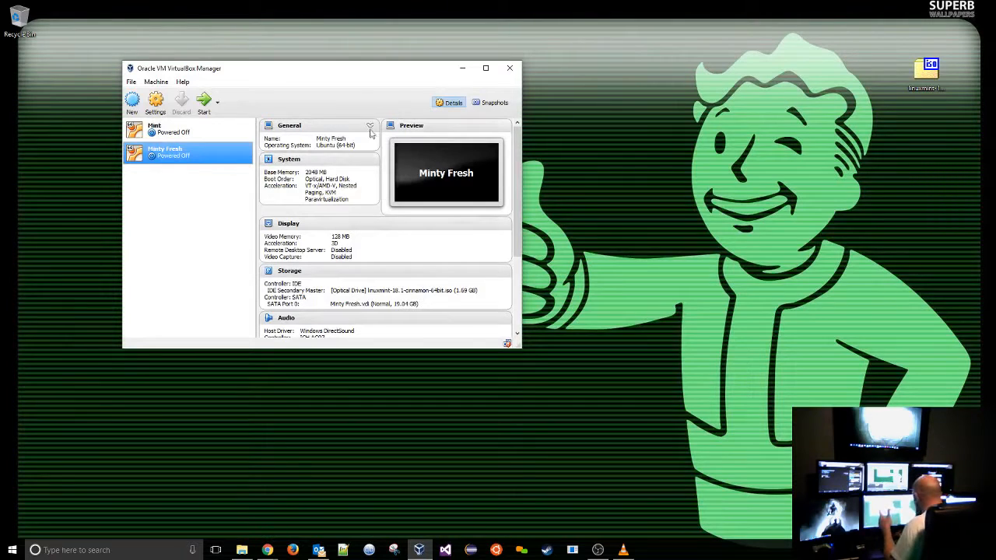
Step: Start the Minty Fresh virtual machine from the Linux Mint ISO and move its window to make room for enlarging it
click(205, 102)
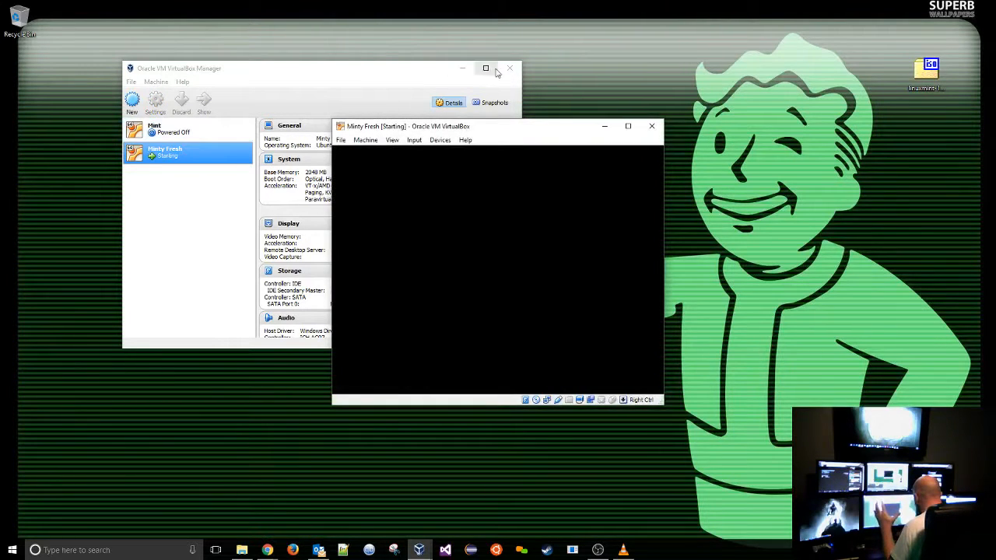
drag(551, 131, 458, 90)
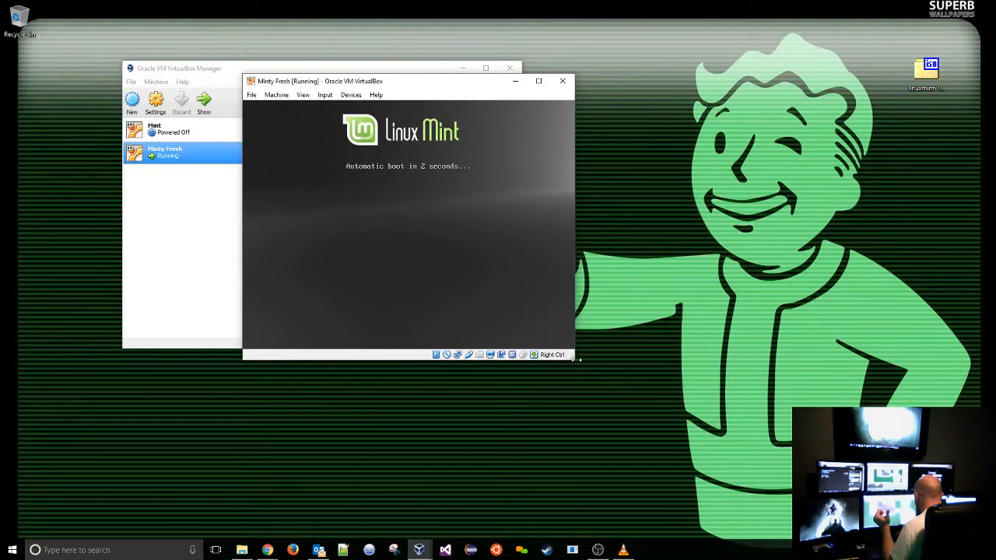
drag(578, 358, 851, 489)
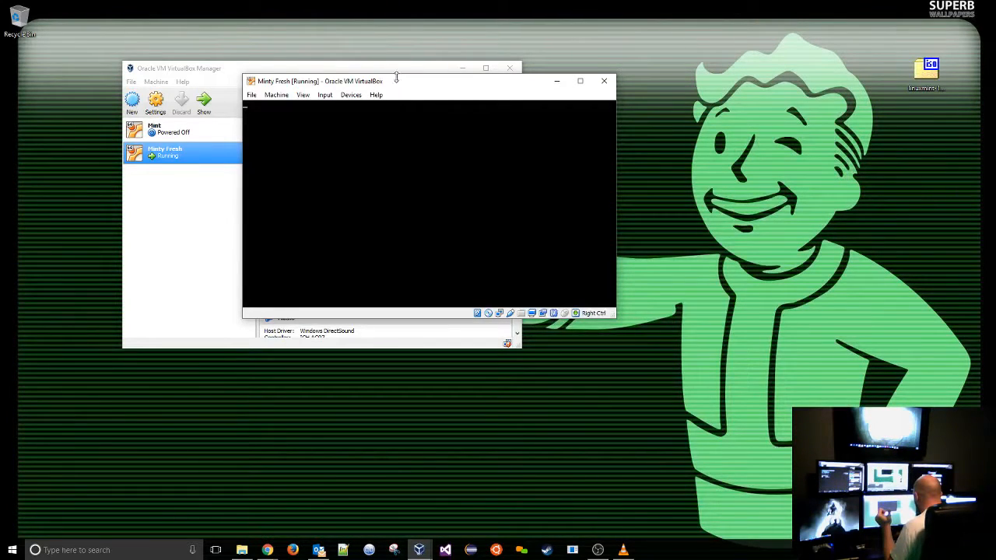
drag(395, 82, 255, 53)
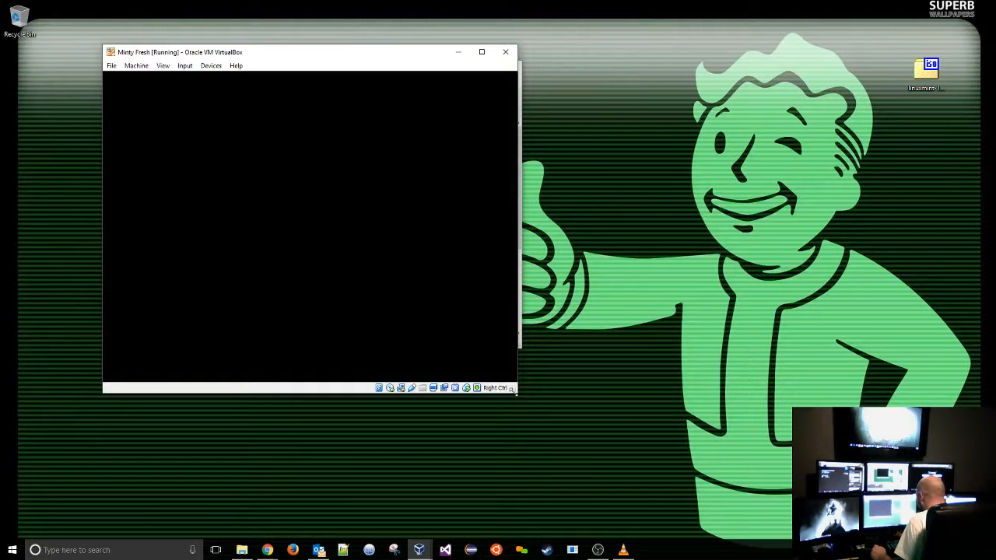
Step: Enlarge the running Minty Fresh window to give the Linux Mint live desktop a wider display, and reposition the window
drag(512, 389, 801, 464)
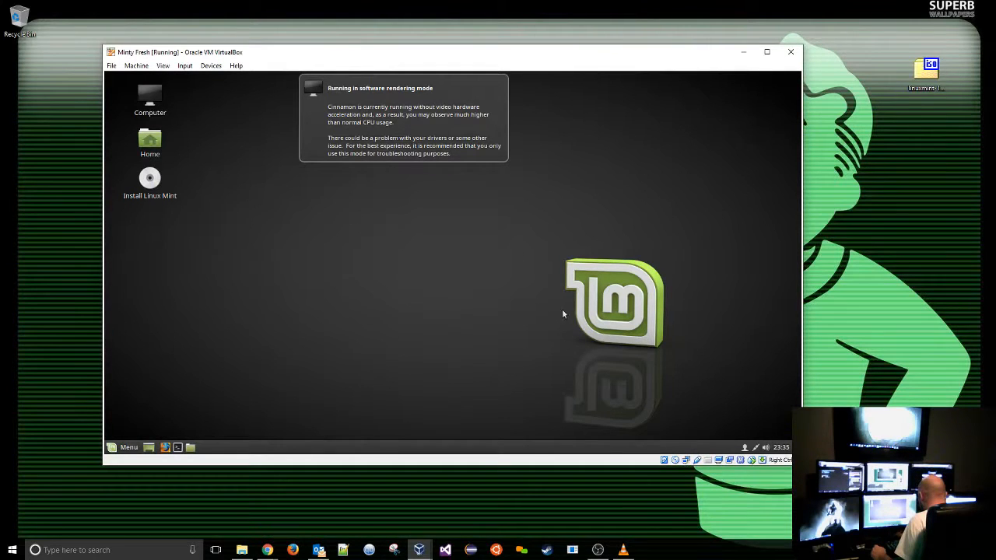
drag(435, 56, 467, 70)
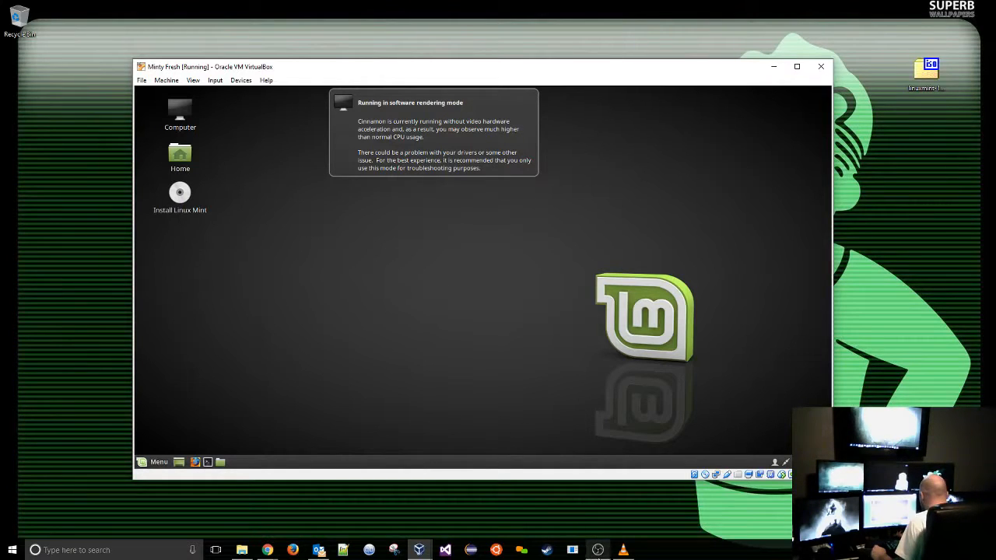
click(597, 550)
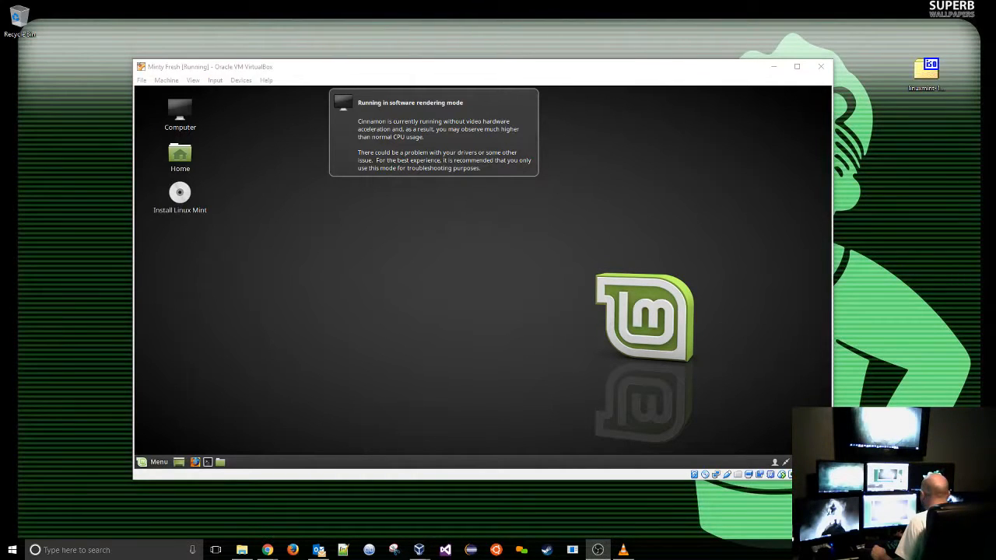